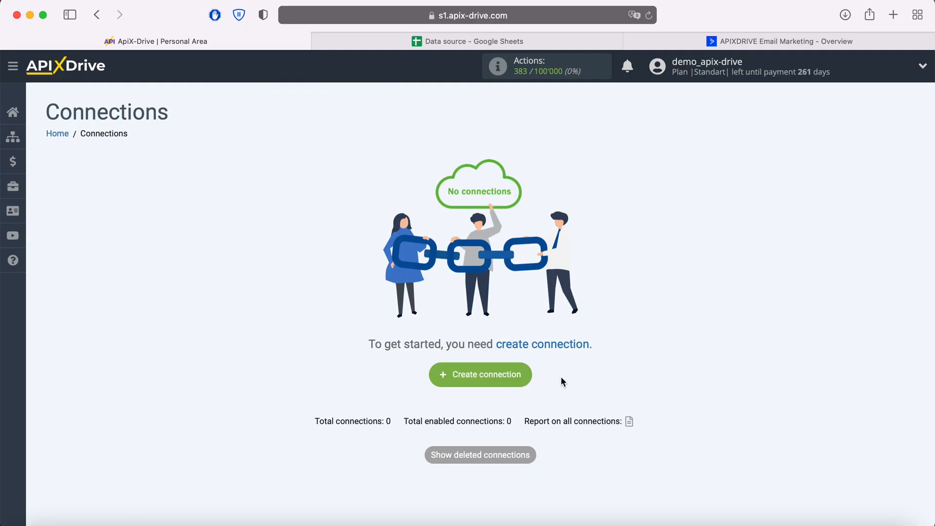
- Create a new connection and set Google Sheets as its data source system
click(523, 378)
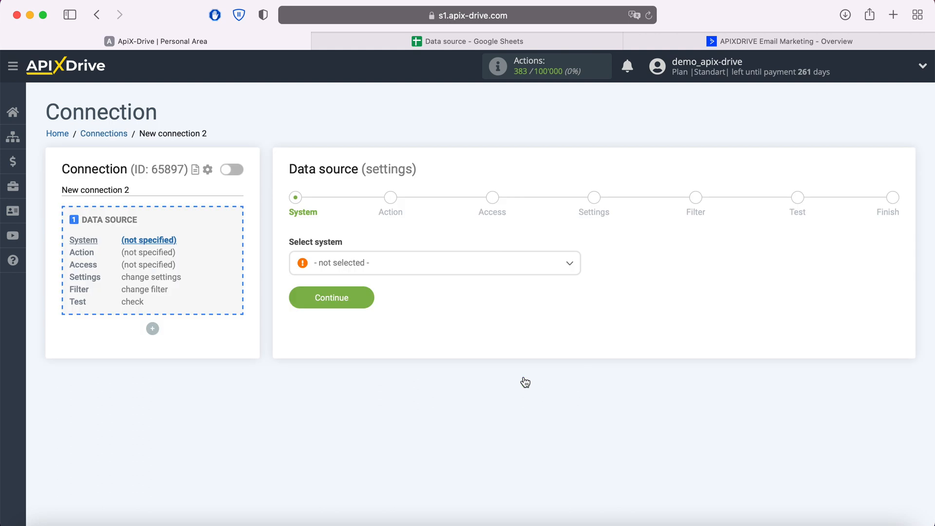
click(453, 263)
scroll(463, 358, down, 10)
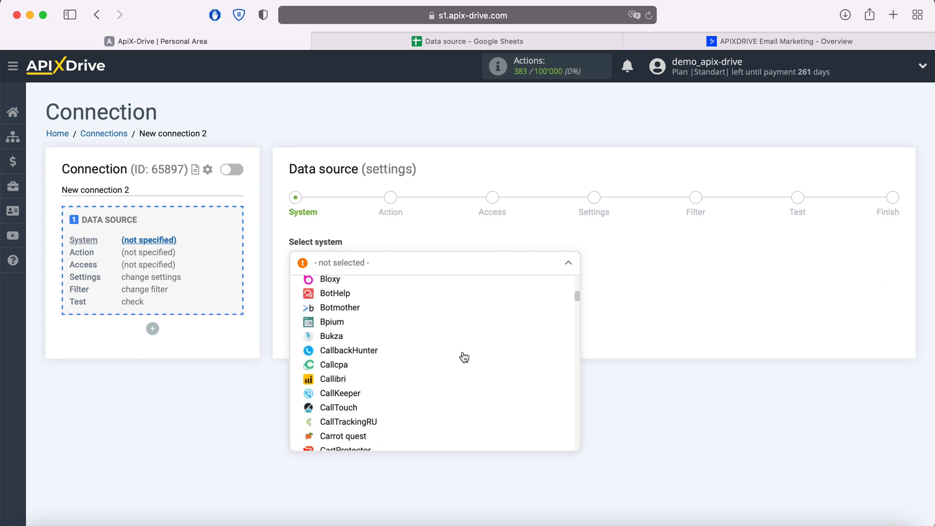
scroll(464, 356, down, 15)
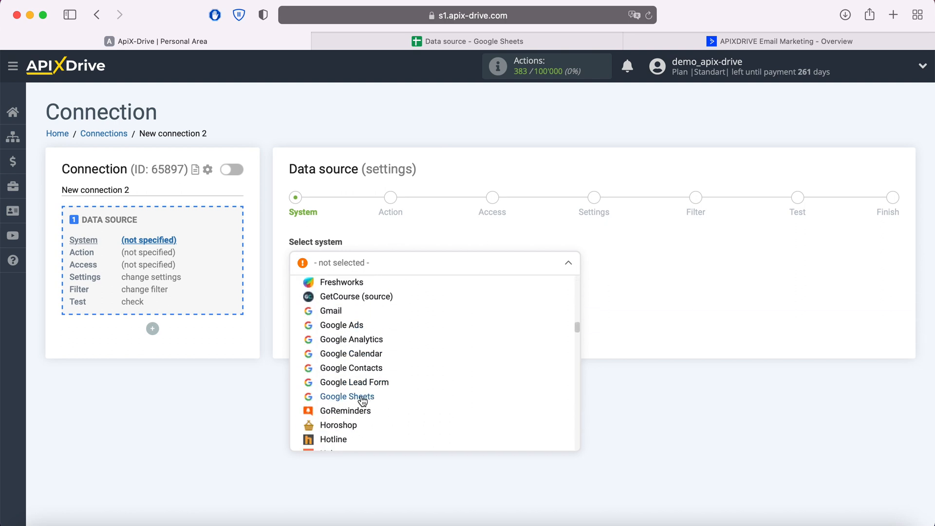
click(362, 399)
click(367, 301)
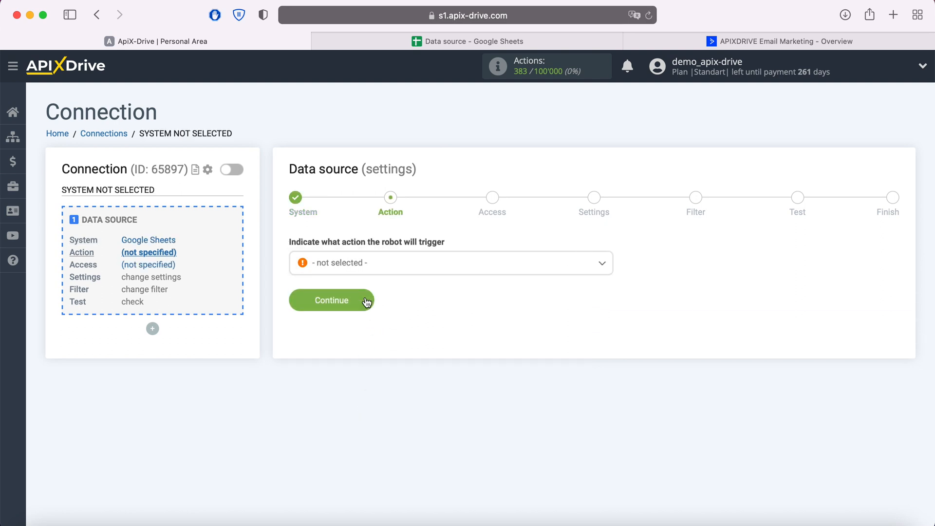
- Set the data source action to Get Rows (new) and continue to the access settings
click(388, 269)
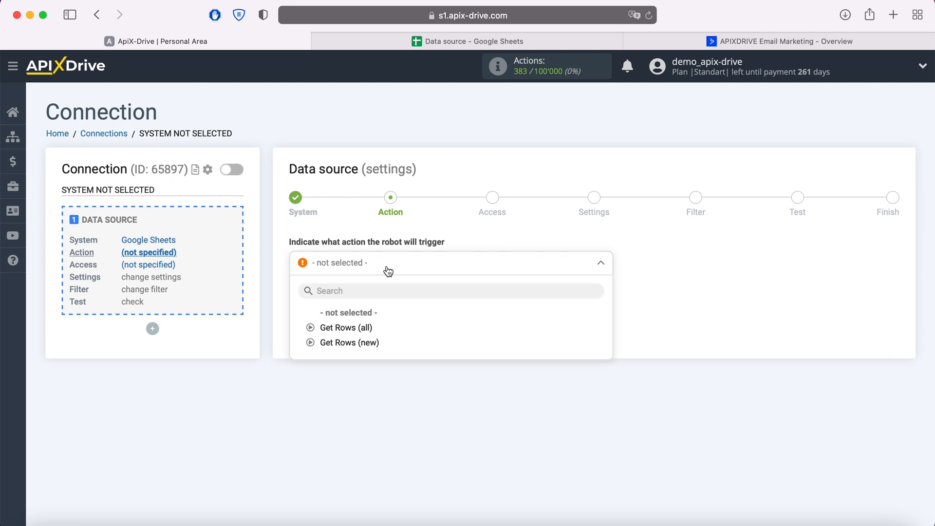
click(367, 343)
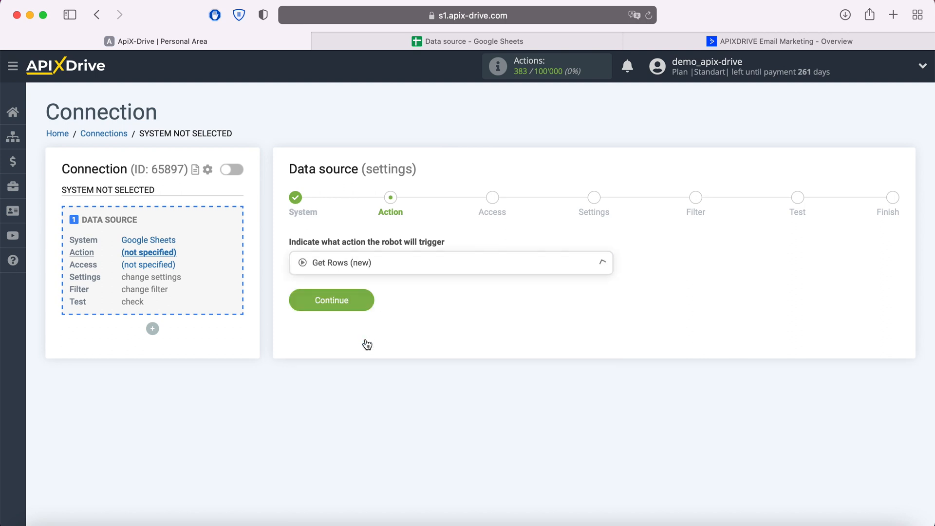
click(364, 299)
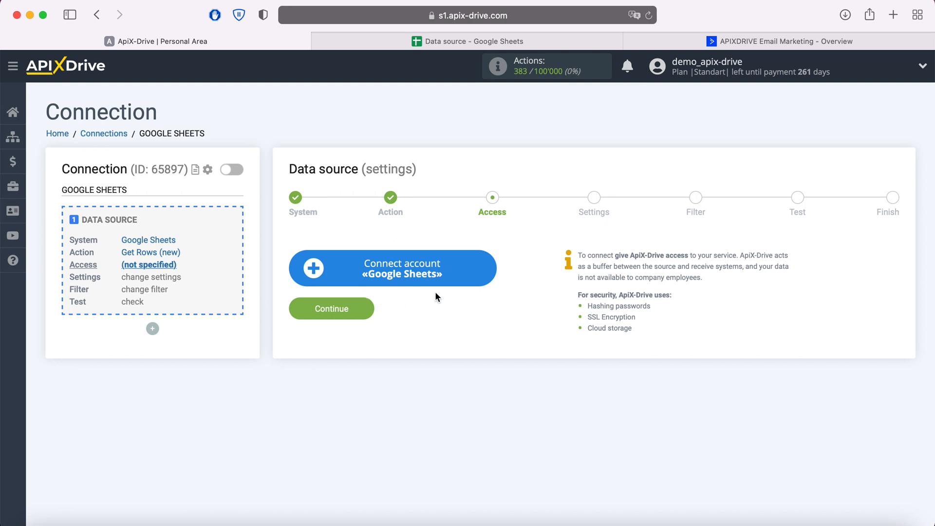
- Start connecting a Google Sheets account and sign in to Google with the saved account e-mail and password
click(489, 267)
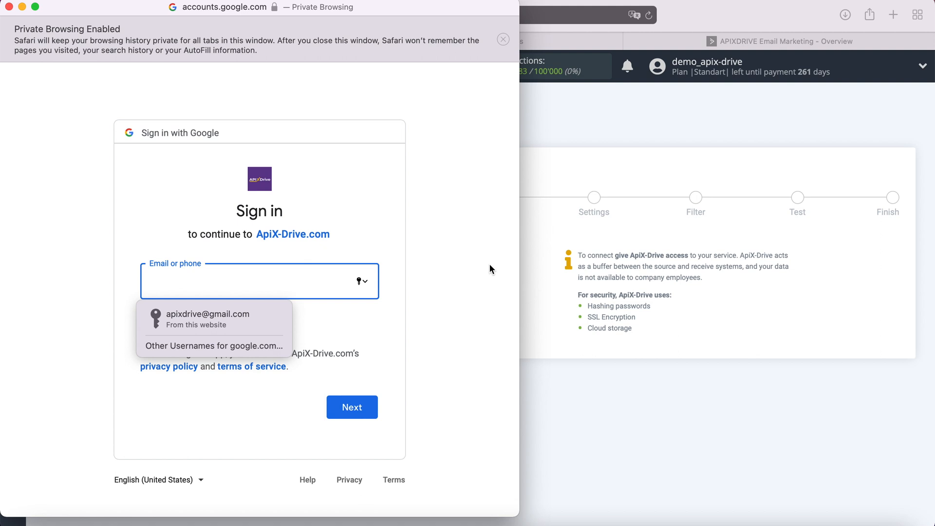
click(236, 320)
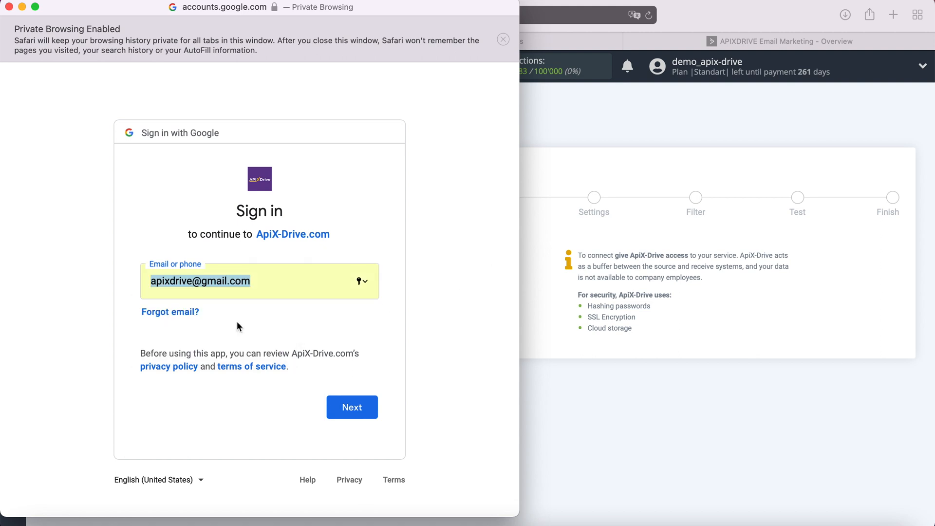
click(361, 407)
click(258, 320)
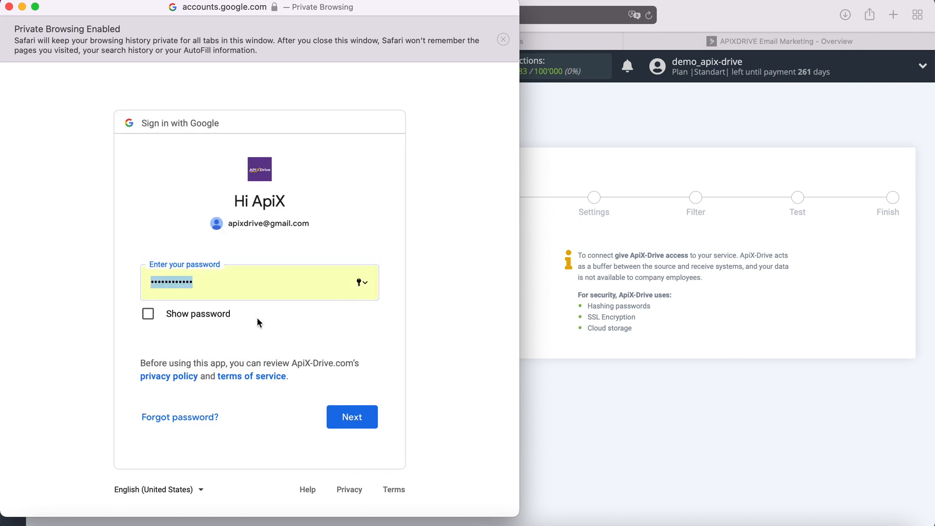
click(361, 417)
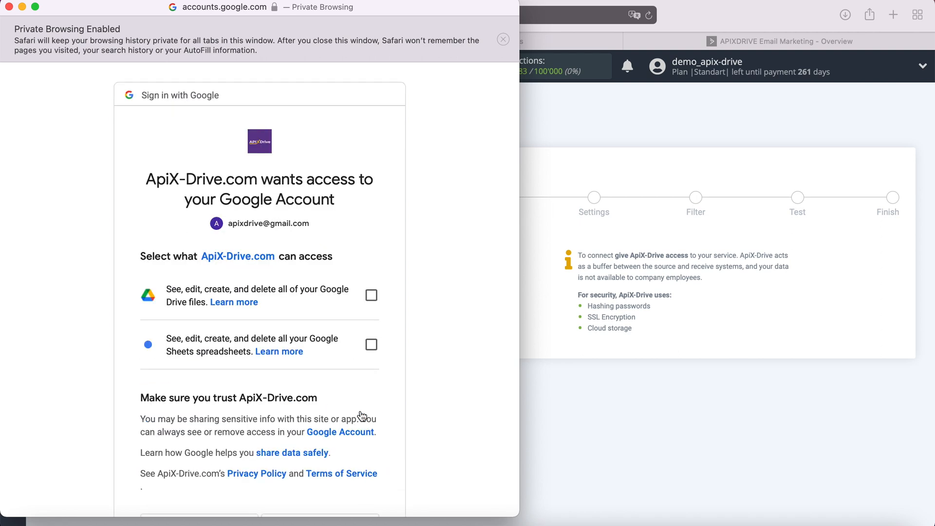
- Grant access to all Google Drive files and Google Sheets spreadsheets, and select the connected ApiX Drive account as the source login
click(372, 295)
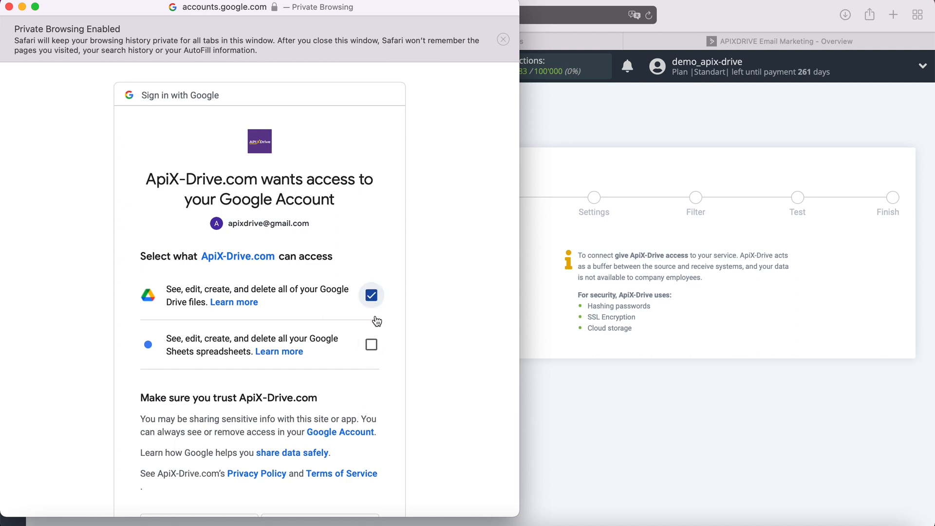
click(372, 344)
scroll(435, 359, down, 1)
scroll(434, 359, down, 3)
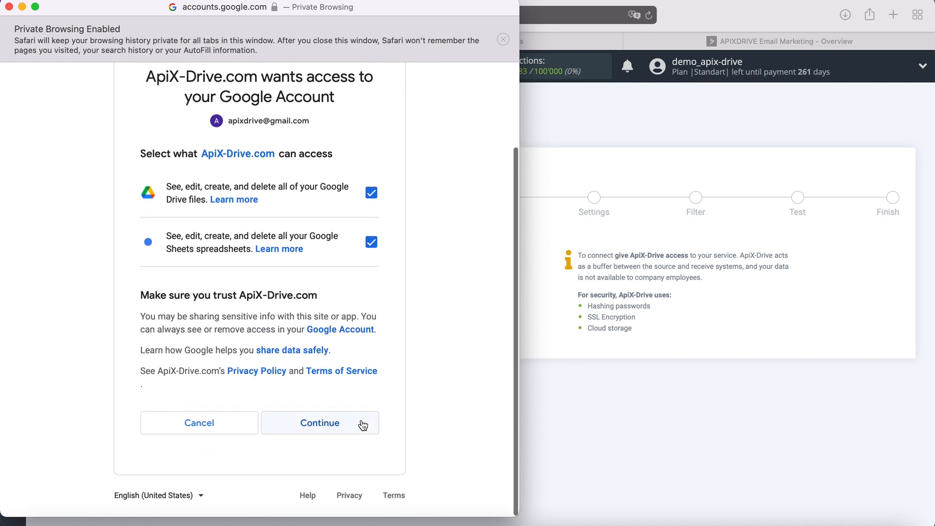
click(359, 367)
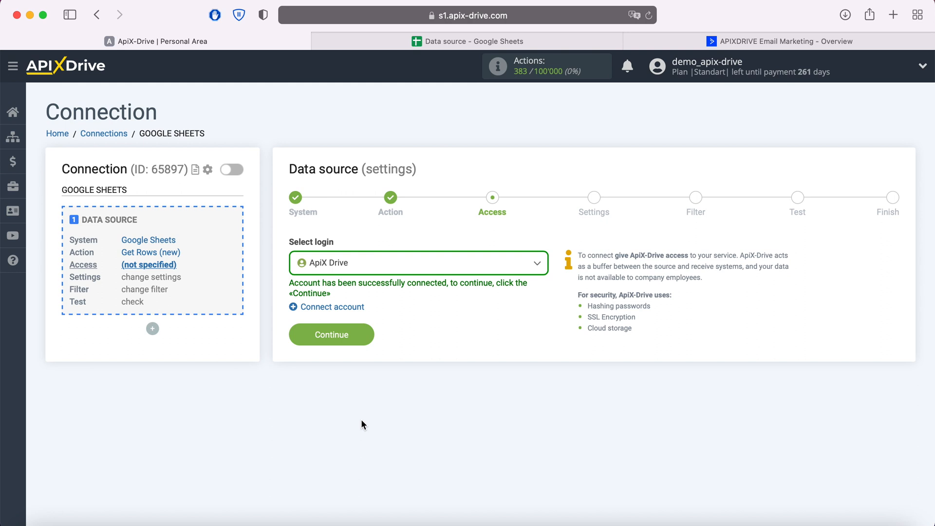
click(513, 265)
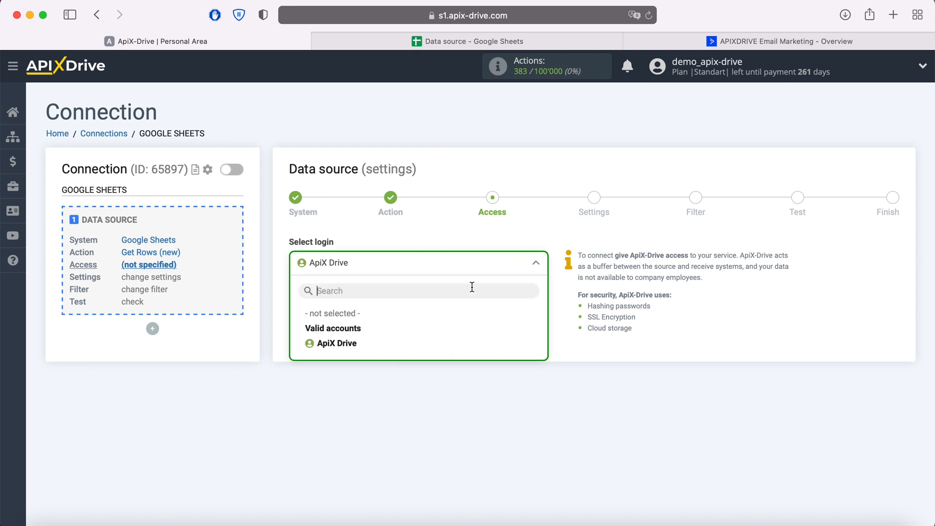
click(350, 344)
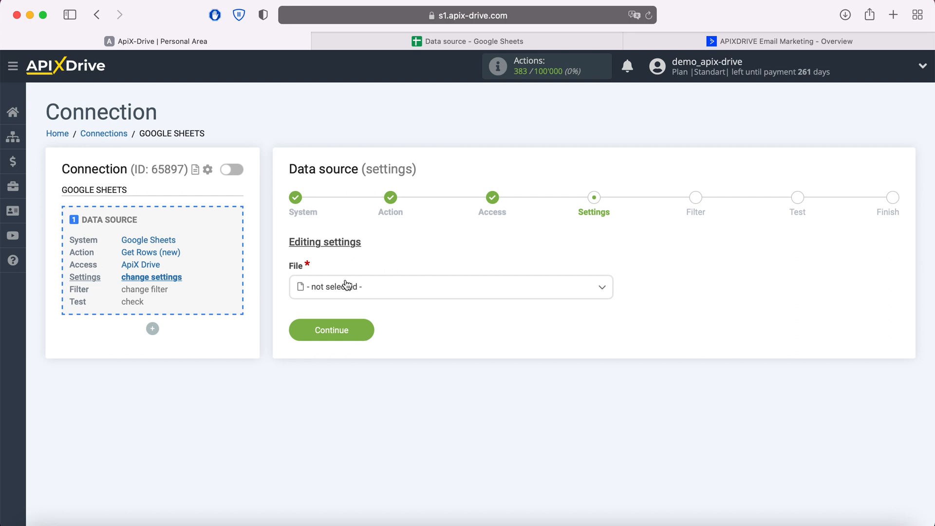
- Choose the Data source file and its Data source sheet in the source settings
click(347, 286)
click(345, 369)
click(340, 352)
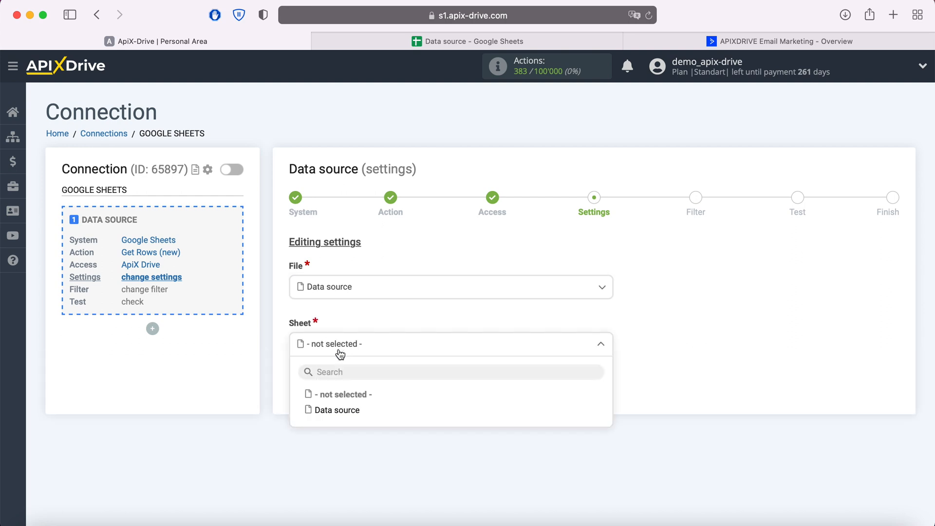
click(344, 410)
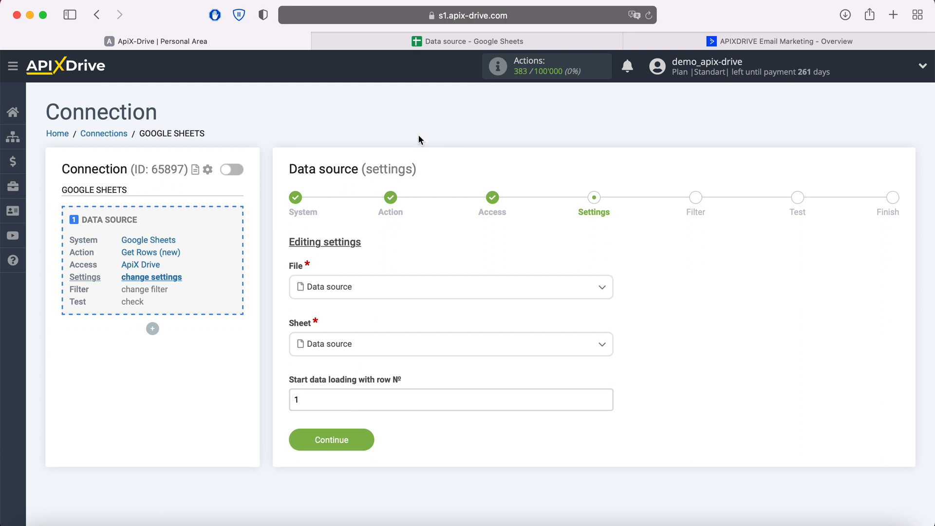
- Check the spreadsheet for its first data row and set data loading to start with row 2
click(431, 43)
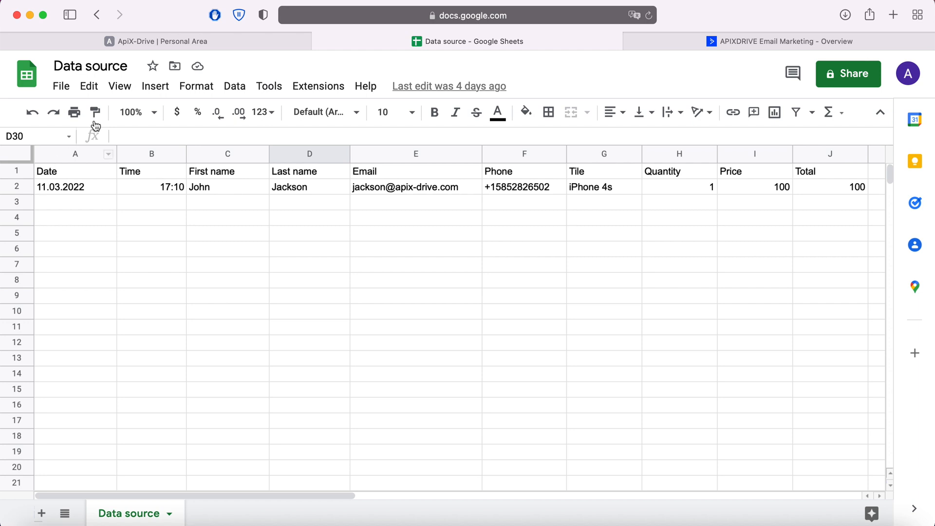
click(170, 43)
double_click(304, 405)
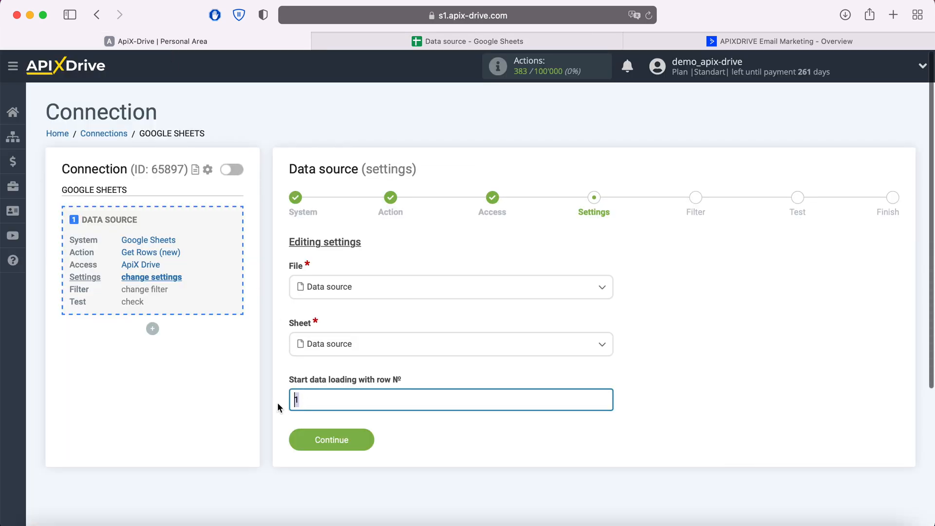
text(2)
click(366, 441)
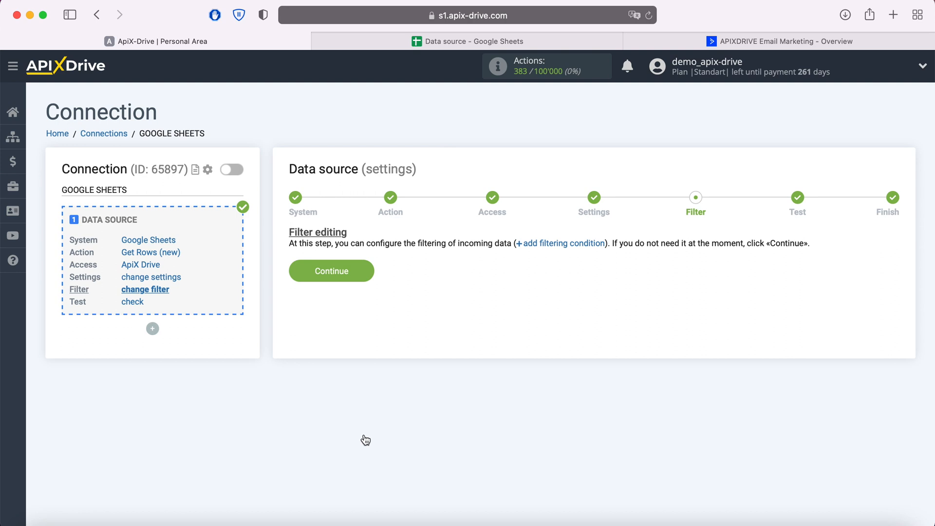
- Complete the data source without a filter, accepting the test data, and start configuring data receiving
click(368, 271)
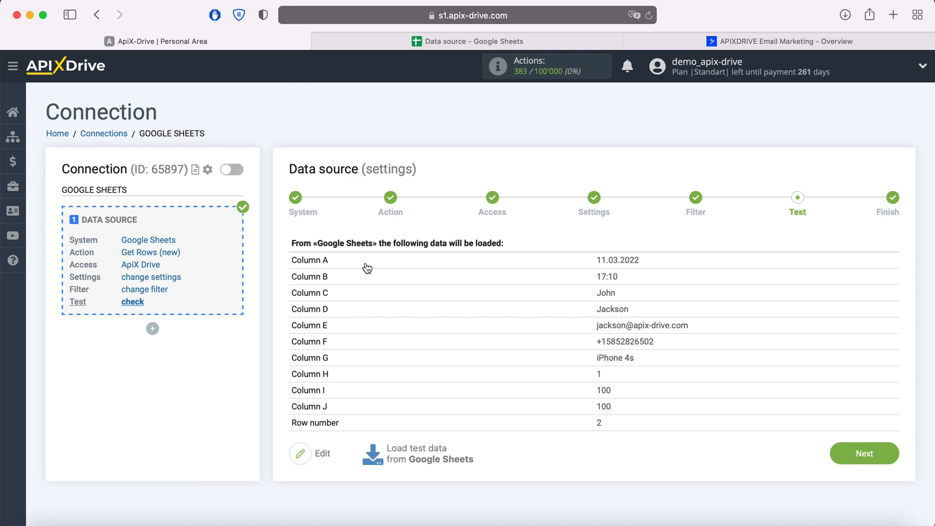
click(888, 454)
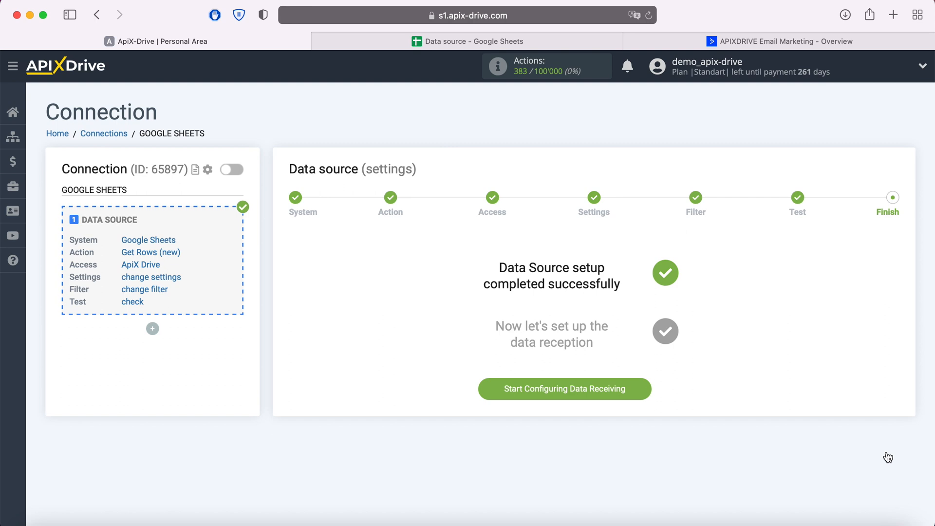
click(642, 389)
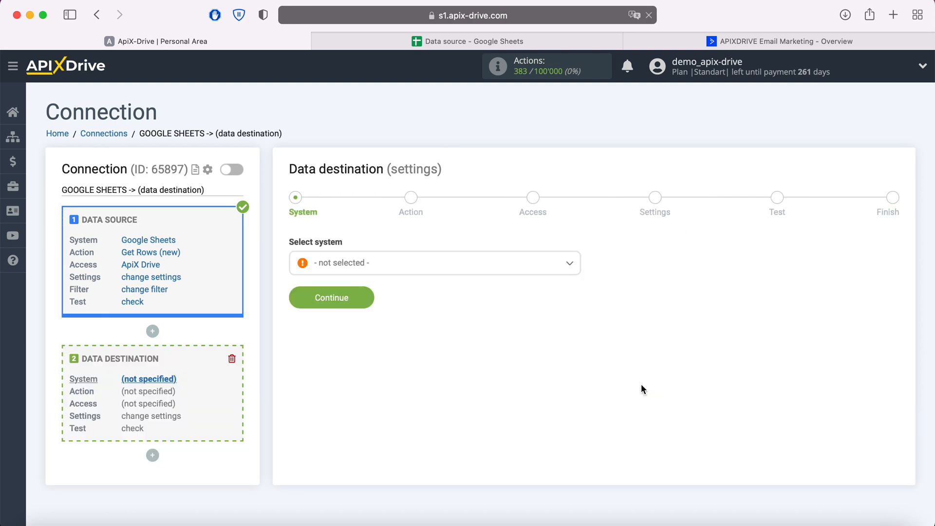
- Set ActiveCampaign as the data destination system
click(541, 271)
click(377, 372)
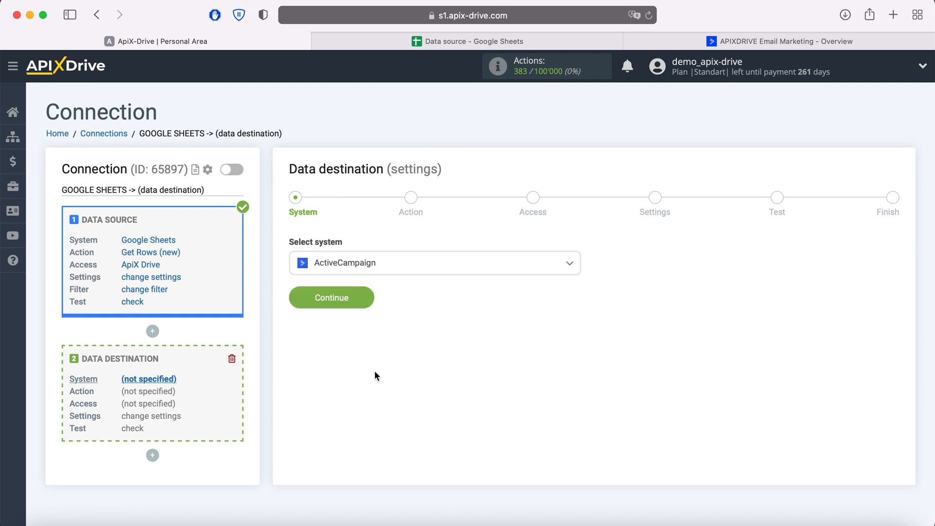
click(366, 299)
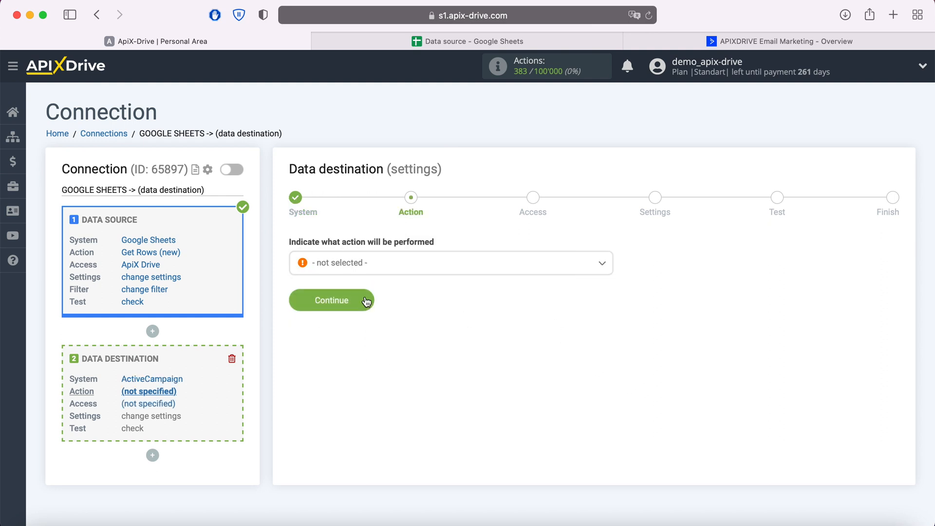
- Set the data destination action to Create Deal and continue to its access settings
click(408, 263)
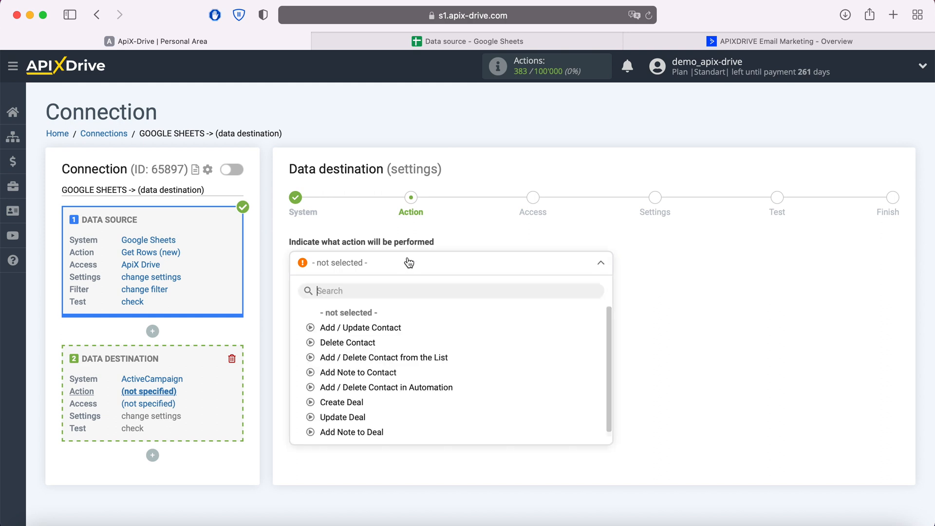
click(341, 404)
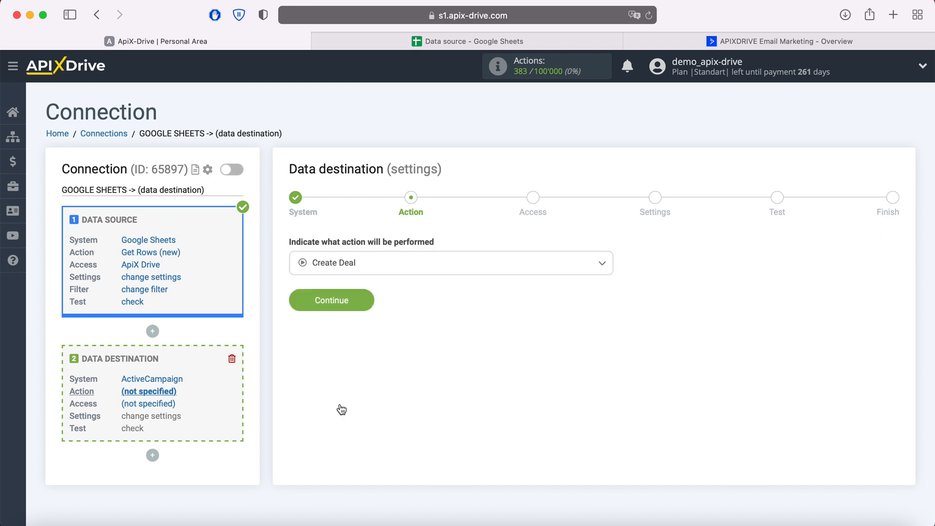
click(371, 309)
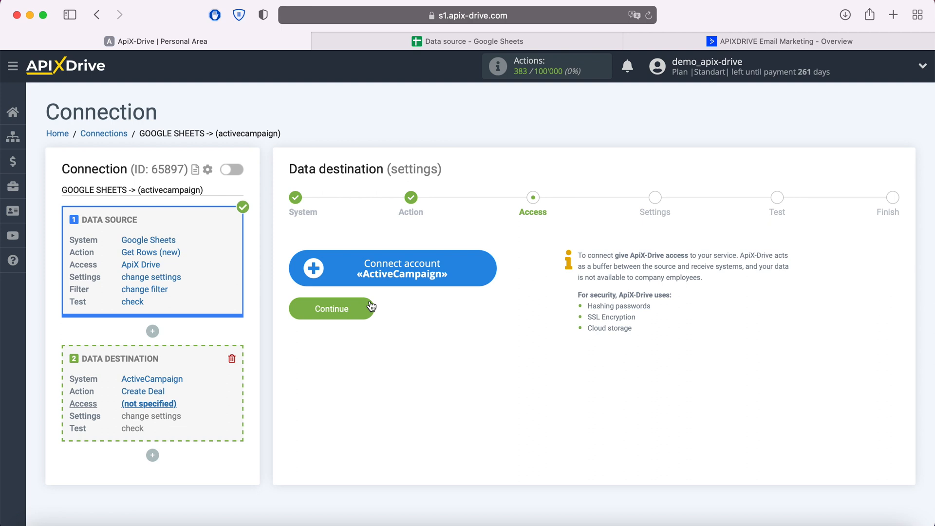
- Start connecting an ActiveCampaign account and fill its API Domain with the API URL copied from ActiveCampaign's developer settings
click(485, 271)
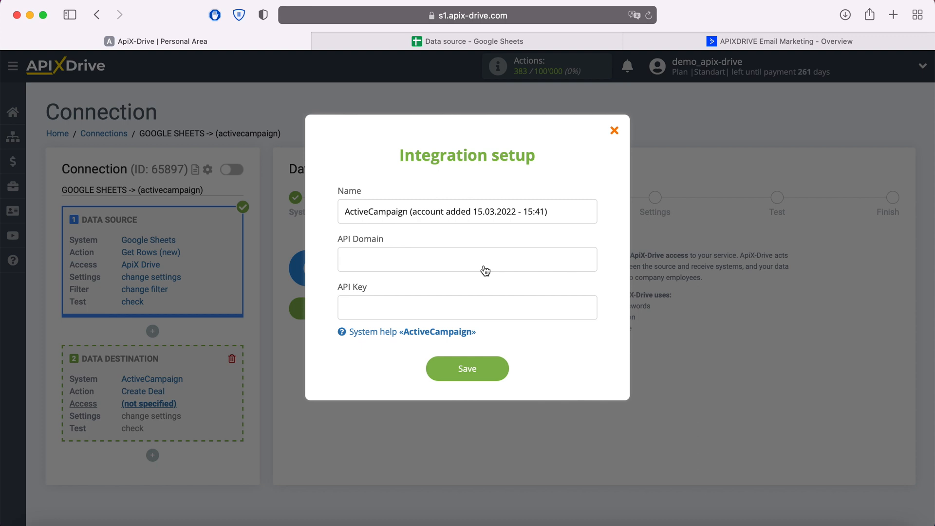
click(707, 42)
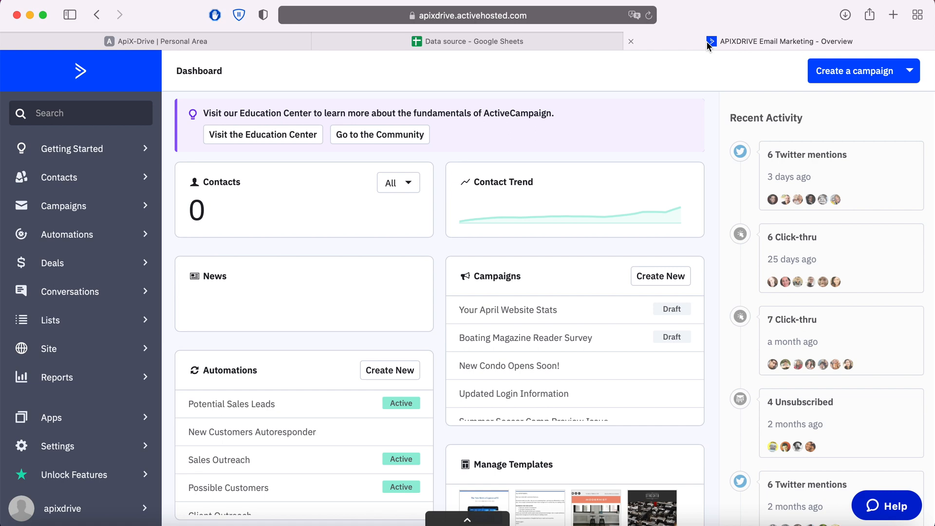
click(67, 447)
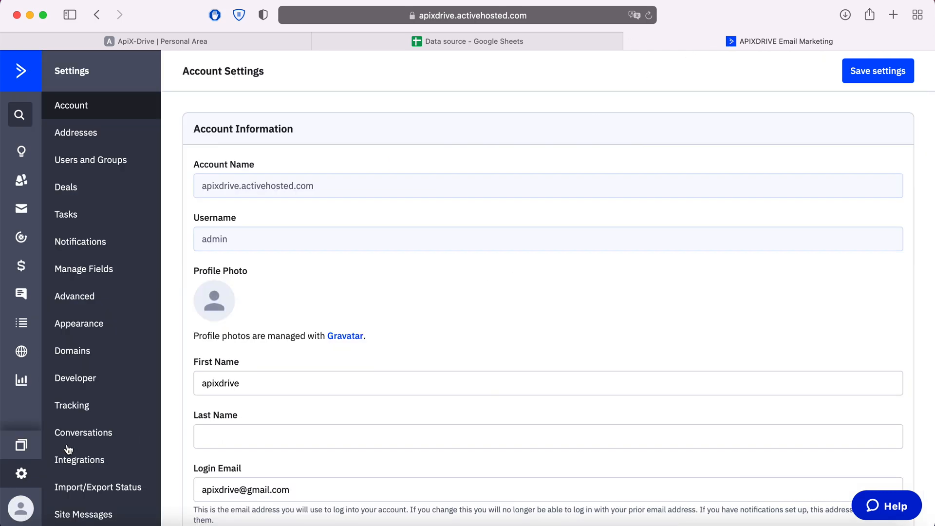
click(81, 378)
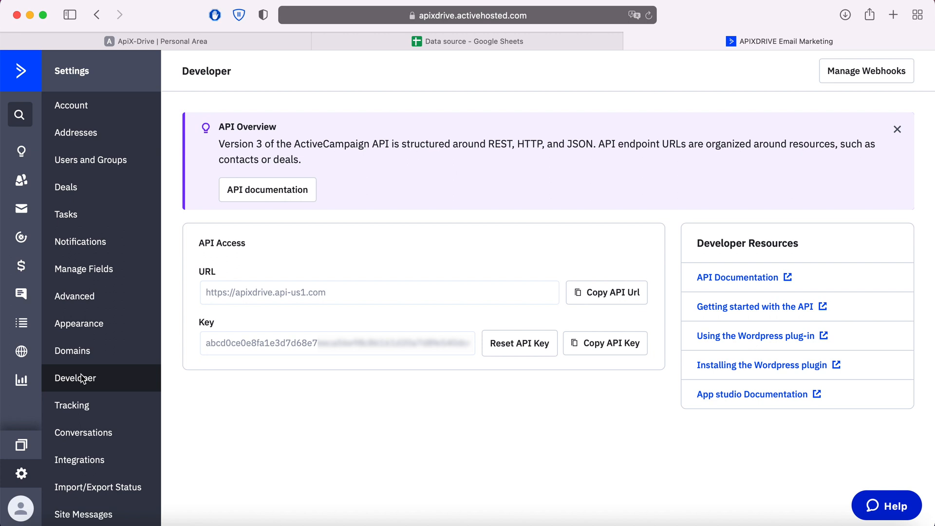
click(611, 298)
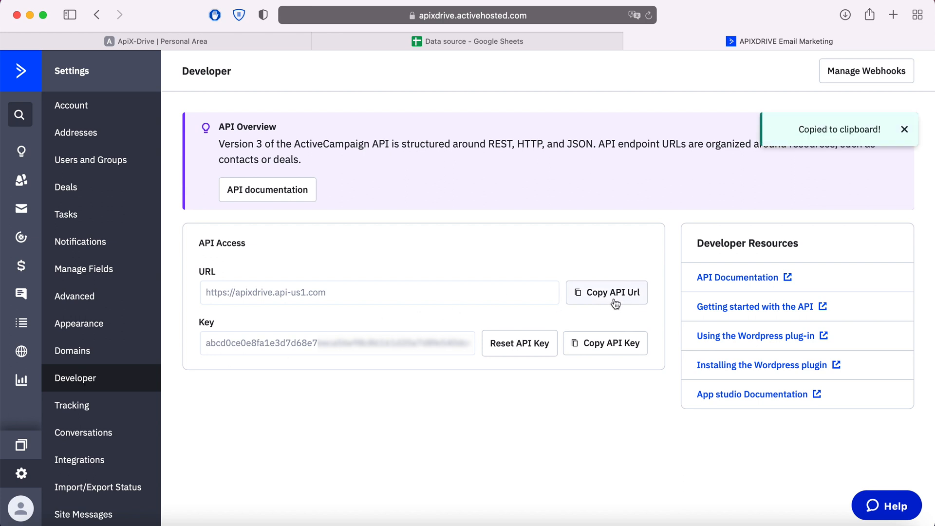
click(184, 44)
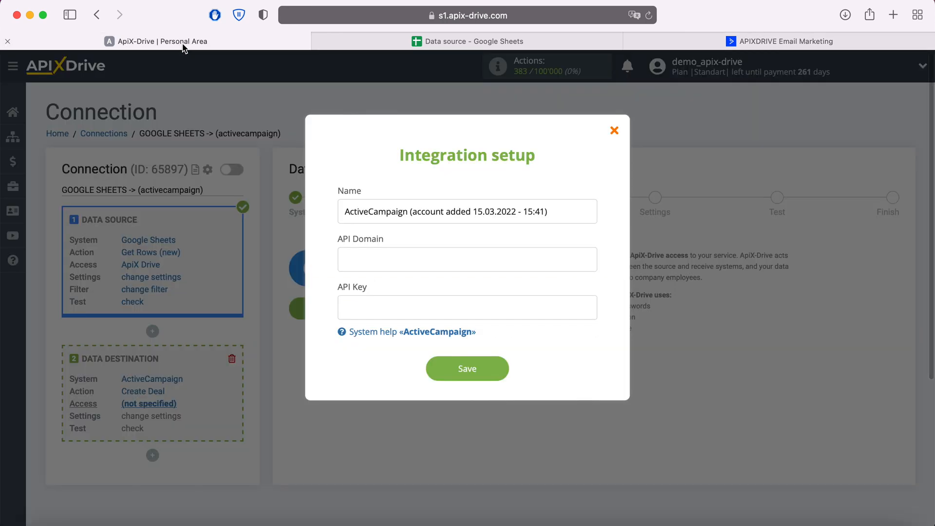
right_click(359, 250)
click(388, 288)
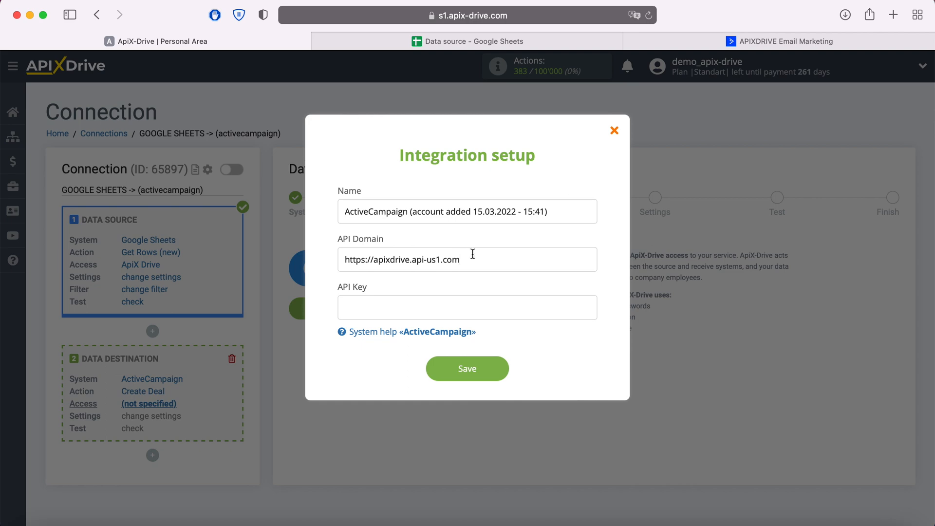
- Copy the API key from ActiveCampaign's developer settings into the API Key field of the integration setup and save the account
click(661, 45)
click(570, 350)
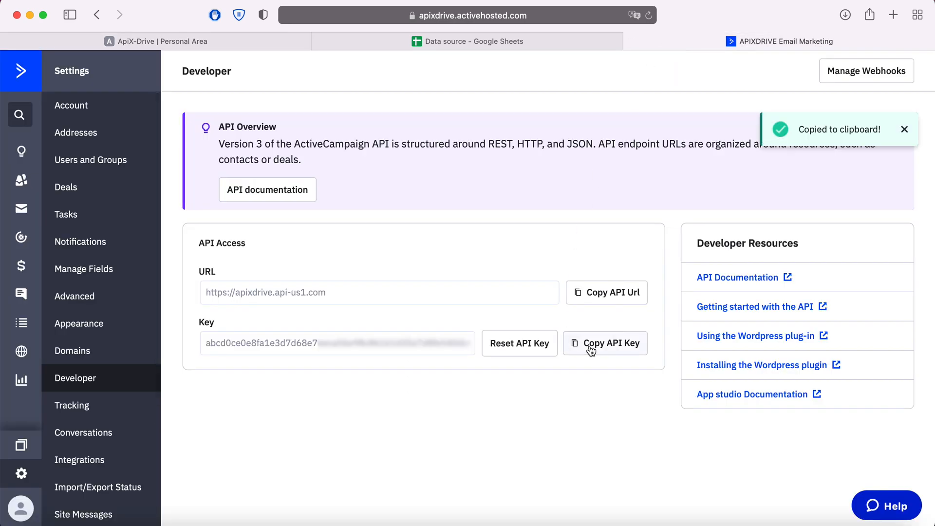
click(240, 40)
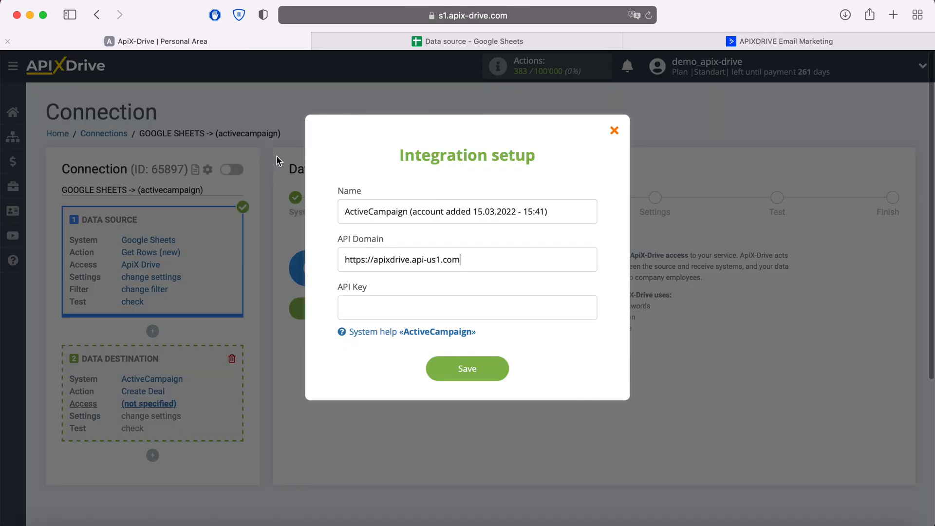
right_click(384, 304)
click(423, 343)
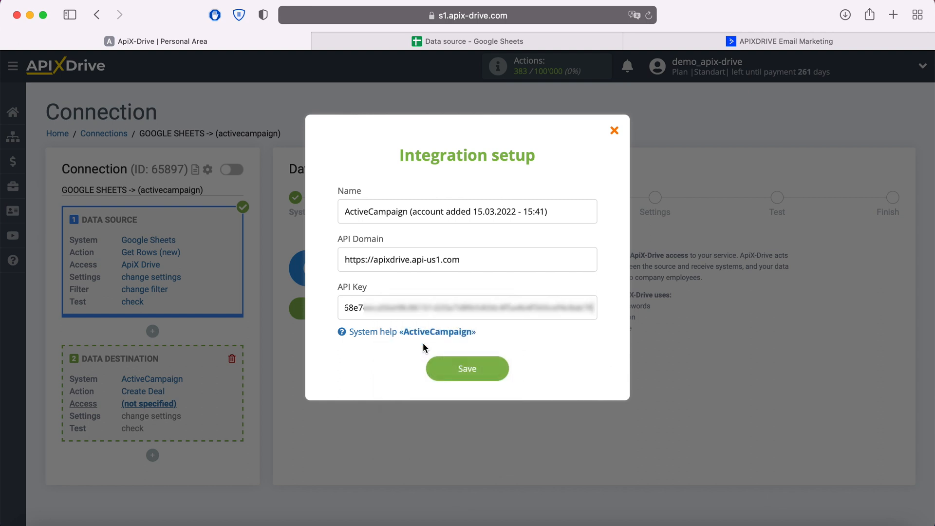
click(482, 366)
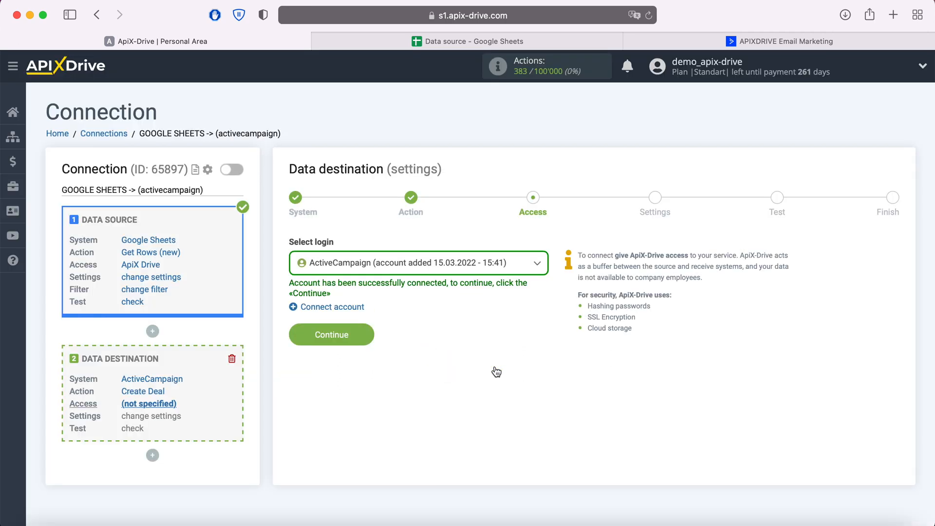
- Select the newly connected ActiveCampaign account as the login and continue to the data destination field settings
click(518, 266)
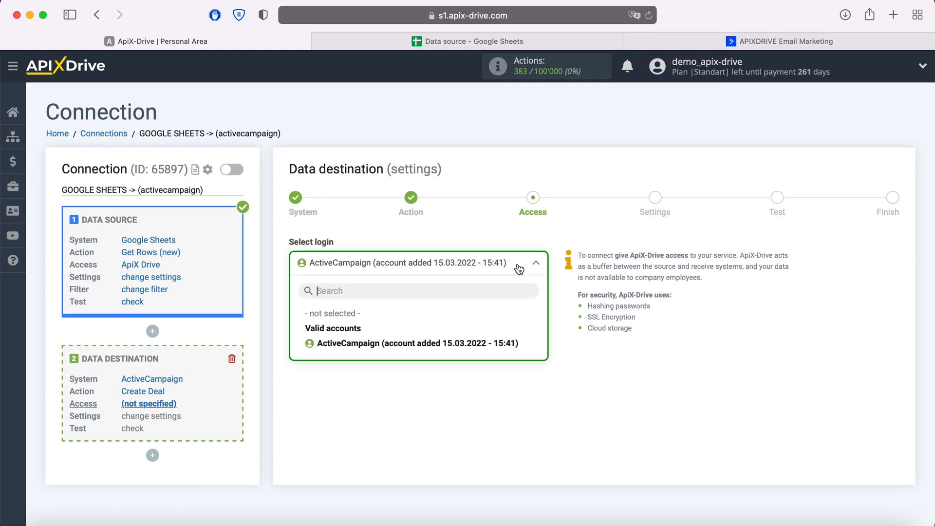
click(468, 347)
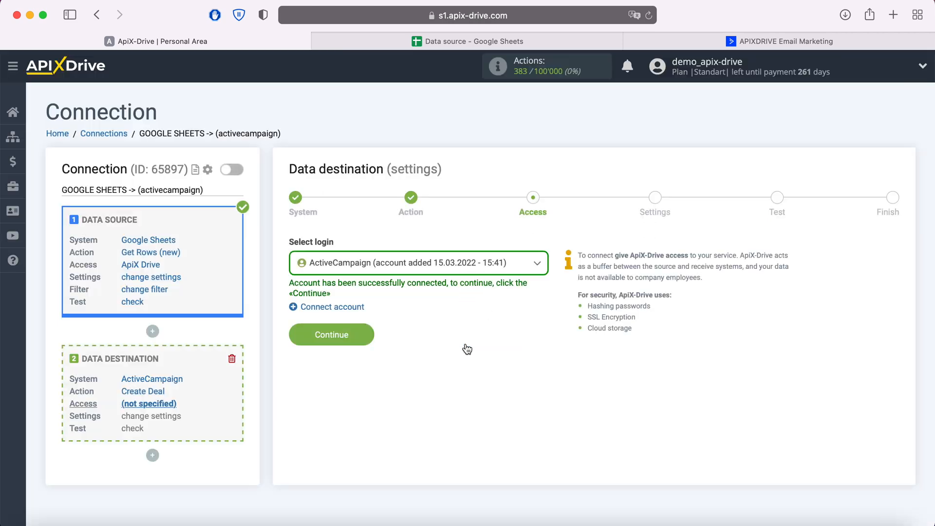
click(365, 335)
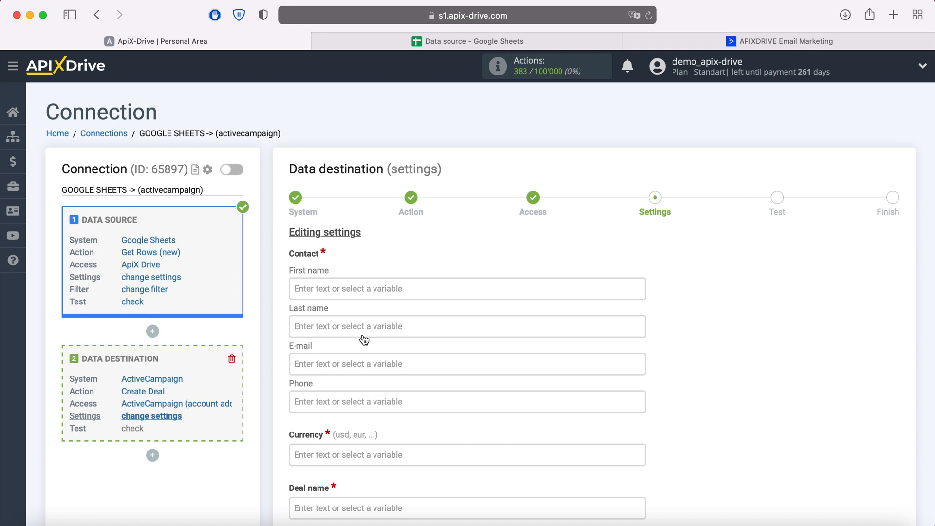
- Map the contact's First name to Google Sheets Column C and Last name to Column D
click(364, 288)
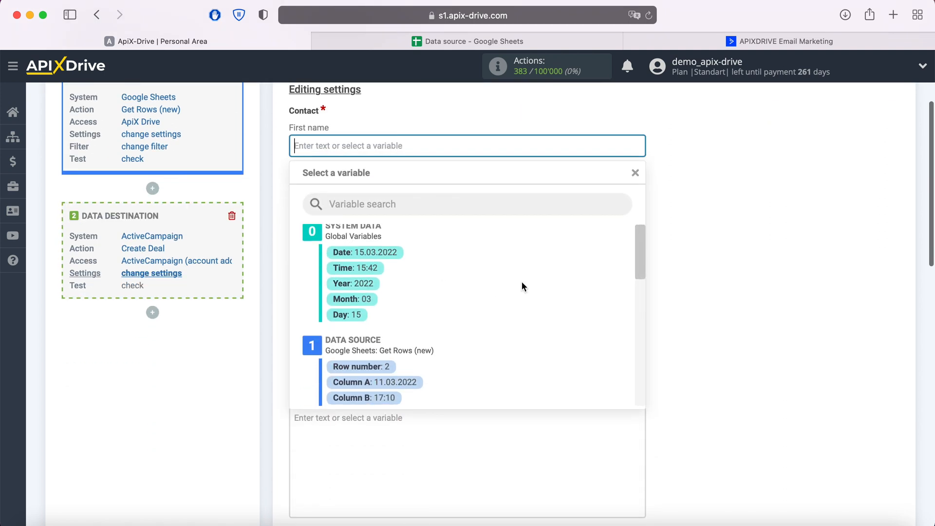
scroll(522, 286, down, 3)
click(385, 323)
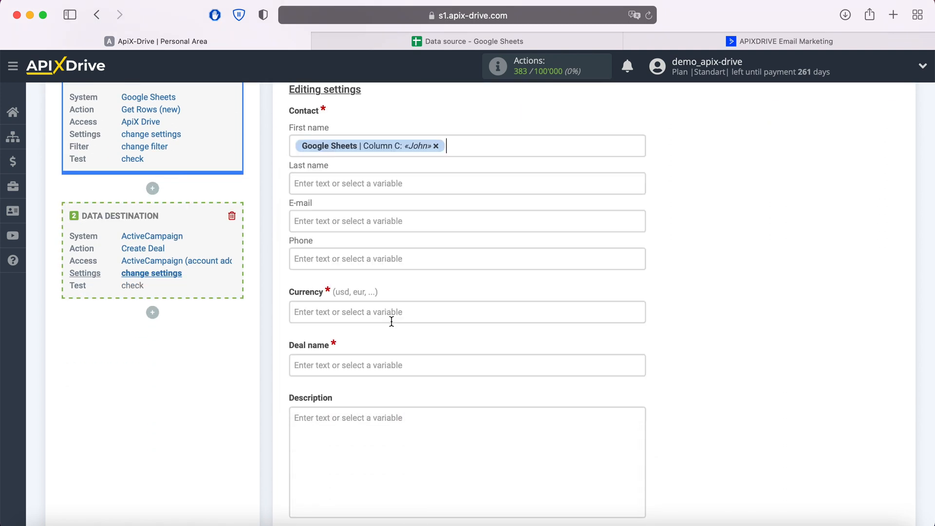
click(310, 179)
scroll(479, 291, down, 3)
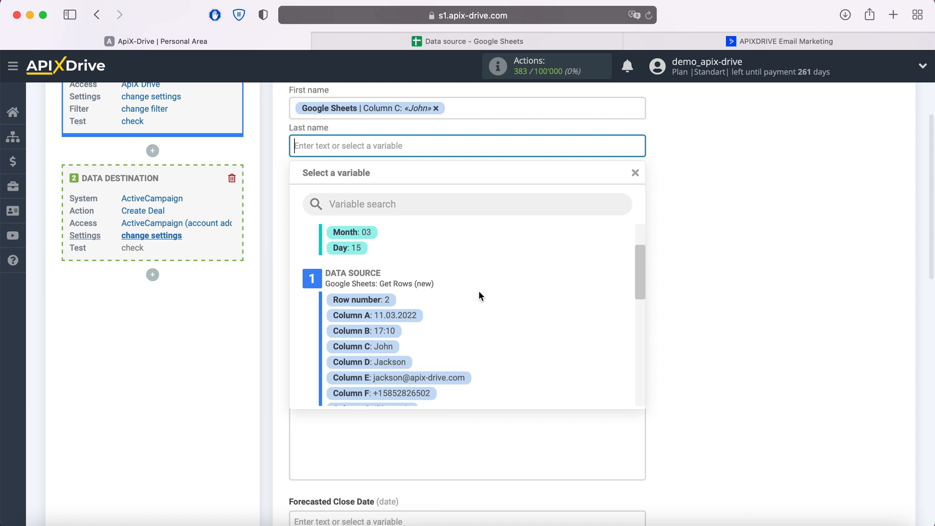
click(402, 363)
- Map the contact's E-mail to Google Sheets Column E and Phone to Column F
click(365, 183)
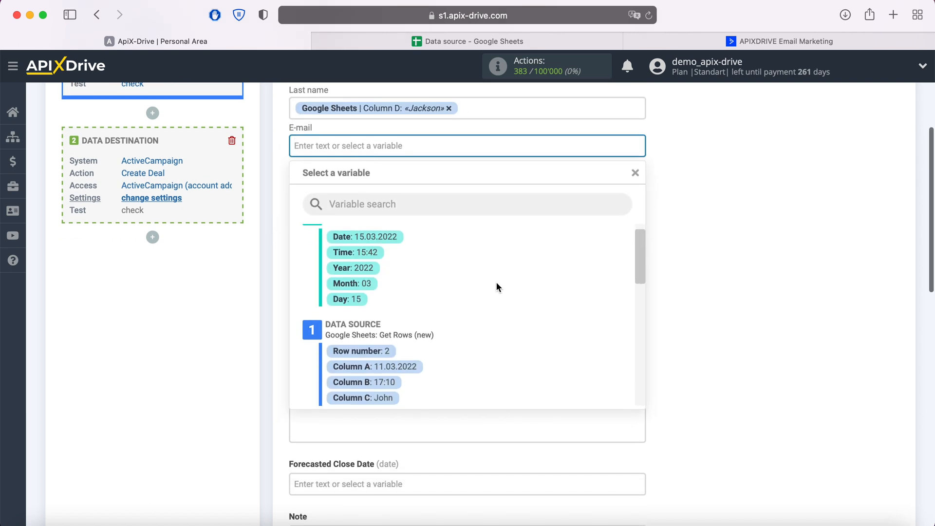
scroll(496, 286, down, 3)
click(438, 361)
click(357, 184)
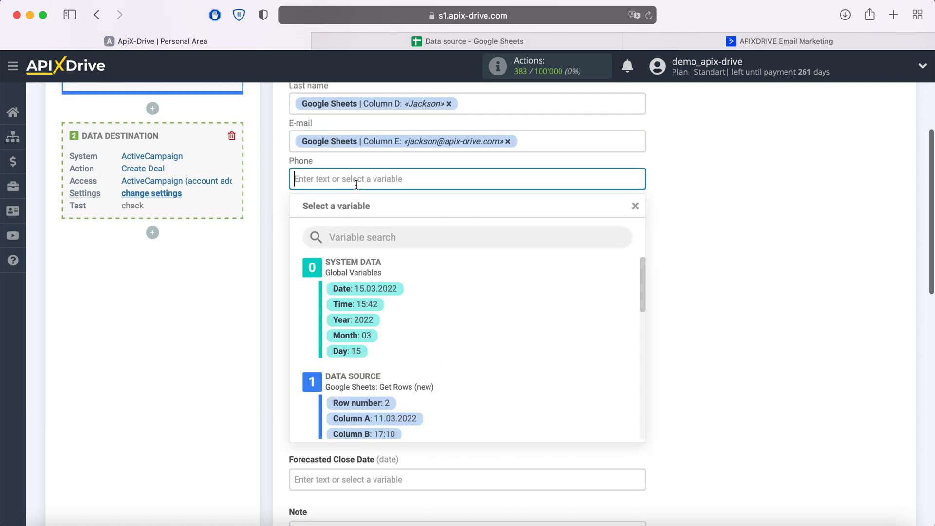
scroll(470, 316, down, 3)
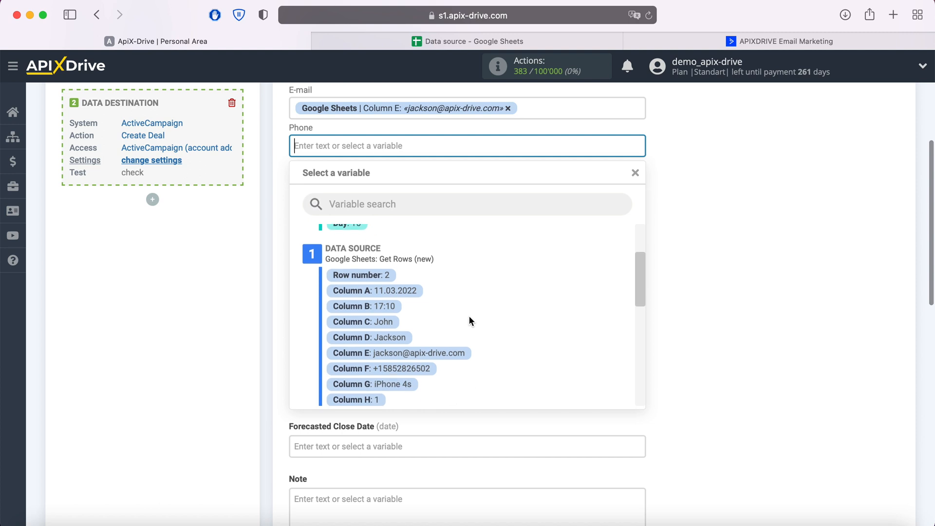
click(409, 371)
- Set the deal's currency to usd
click(357, 197)
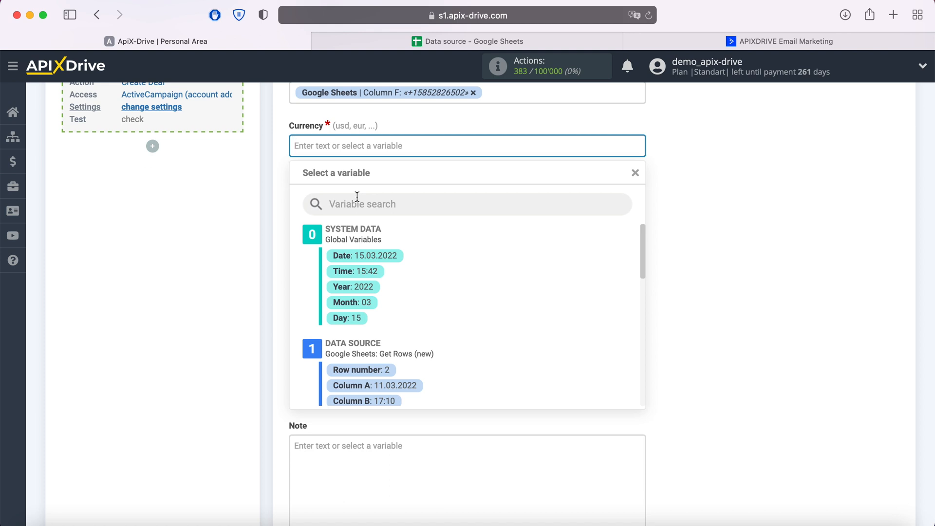
text(usd)
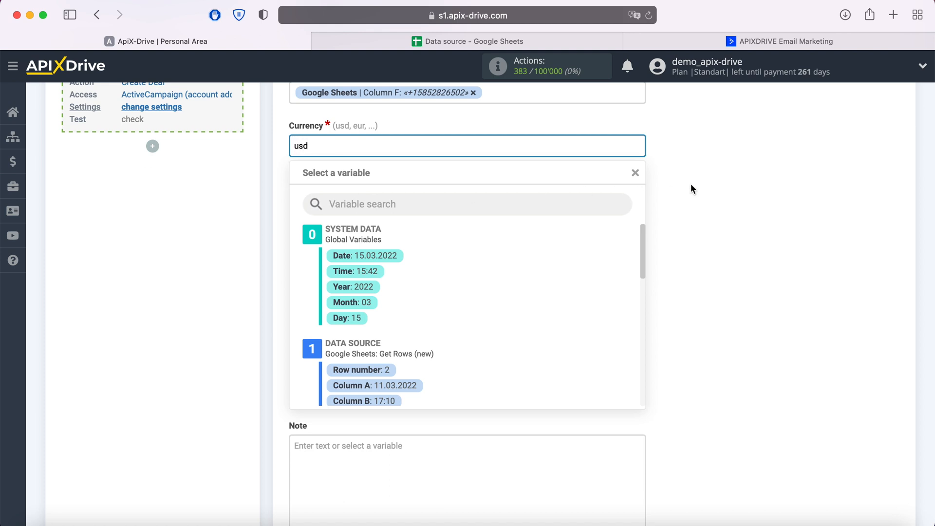
click(694, 190)
- Compose the deal name from the text "New Row" followed by the Google Sheets Column C and Column D variables
click(358, 198)
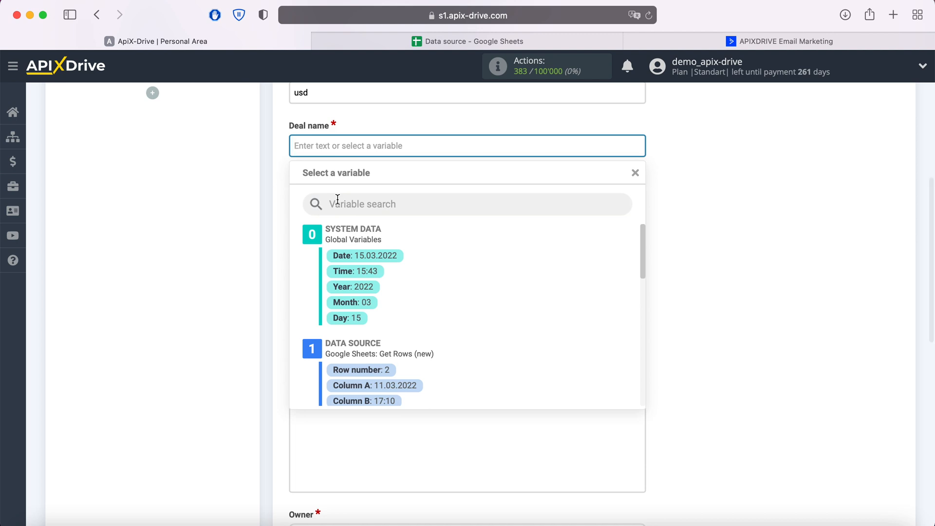
text(New Row)
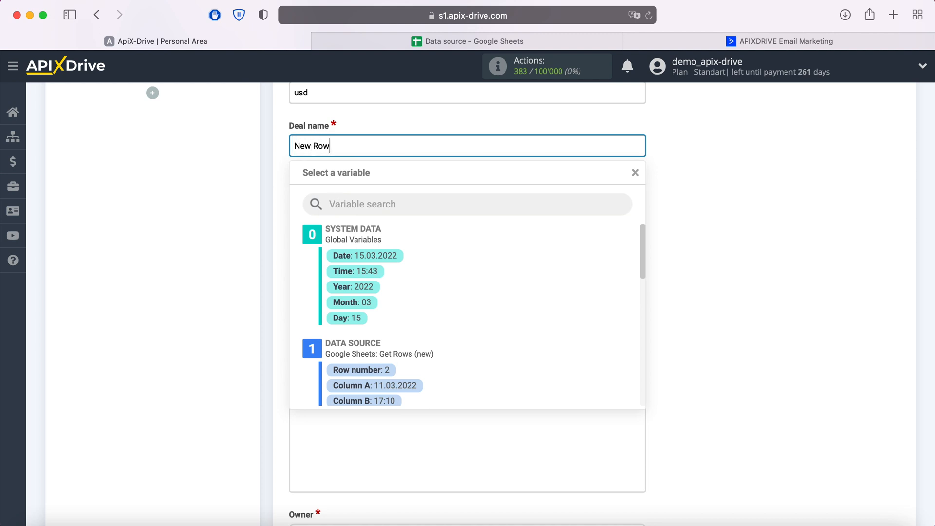
scroll(504, 303, down, 3)
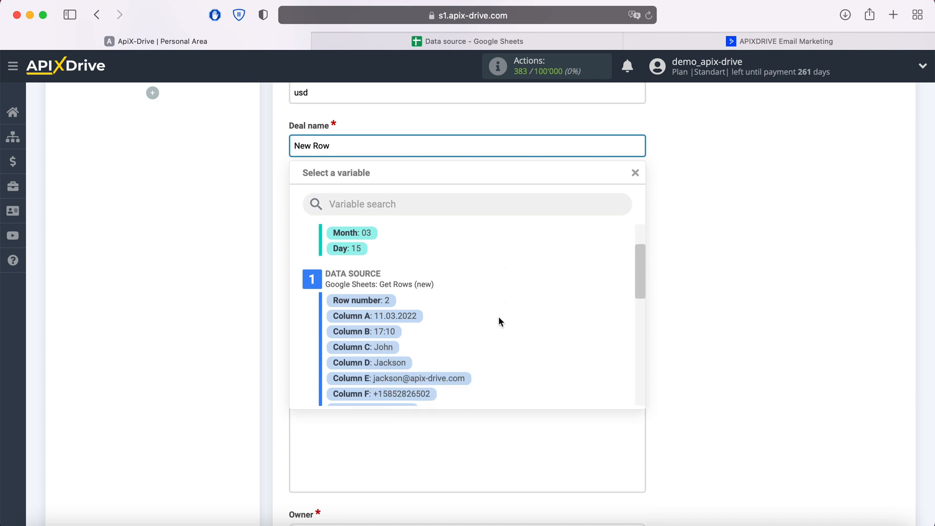
click(363, 348)
click(525, 146)
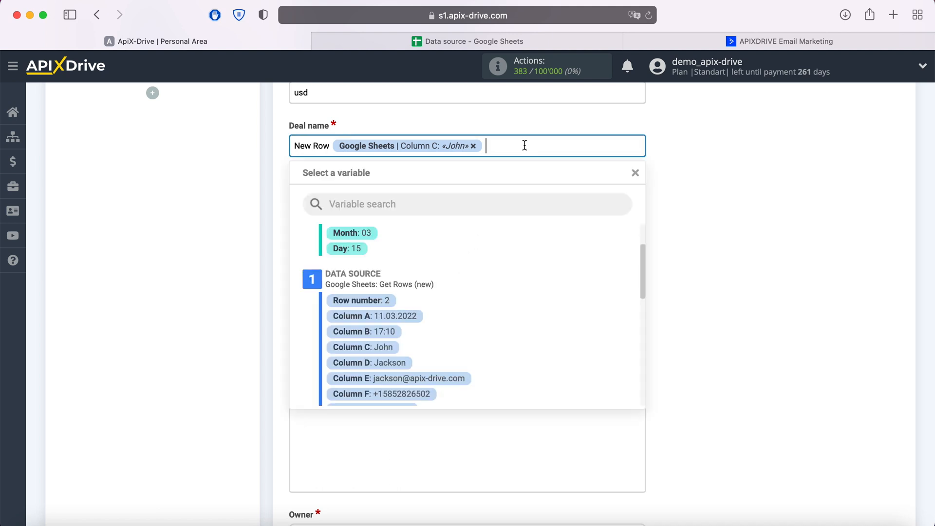
click(401, 363)
- Begin the deal description with "New row" followed by the Google Sheets Column A and Column B variables
click(354, 226)
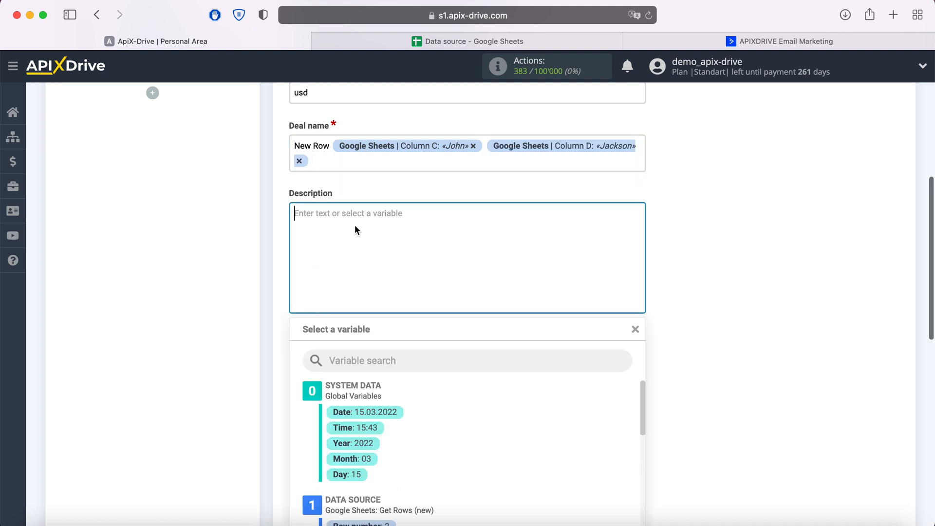
scroll(355, 226, down, 3)
text(New row)
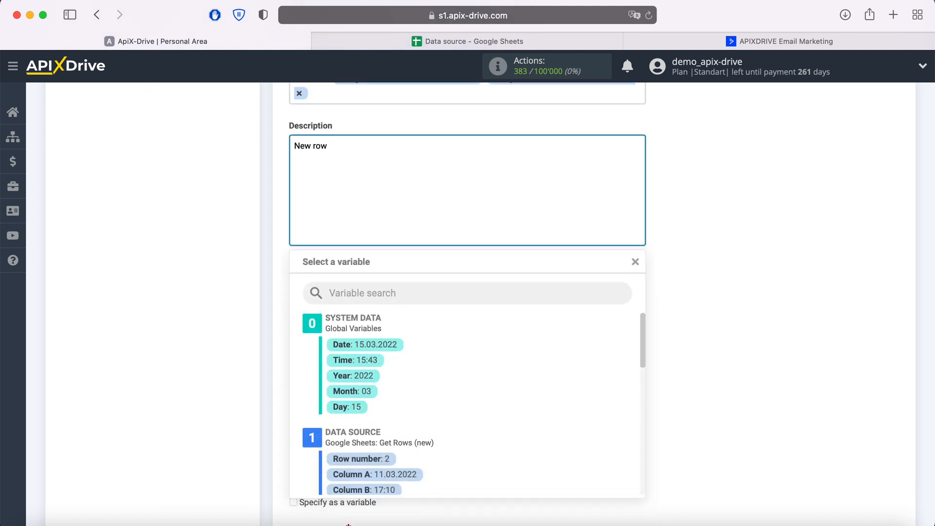
scroll(520, 409, down, 3)
click(410, 406)
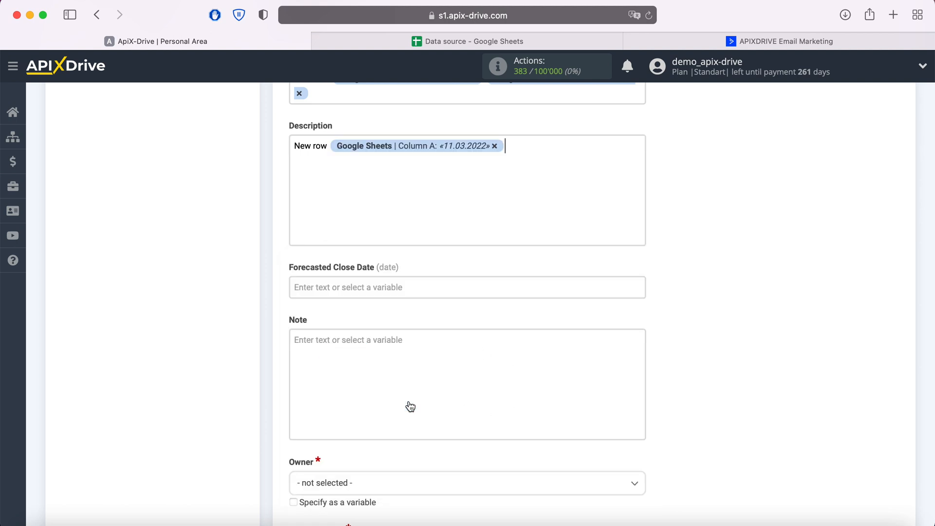
click(535, 146)
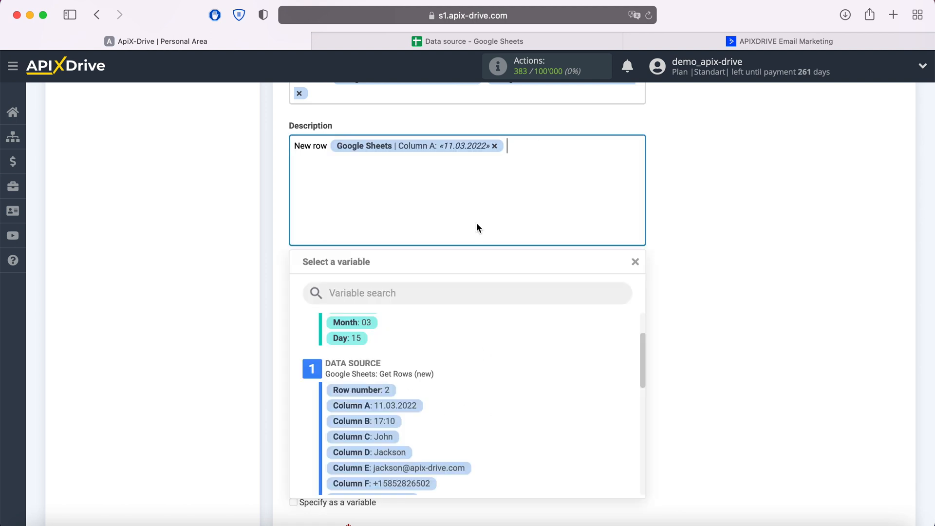
click(387, 420)
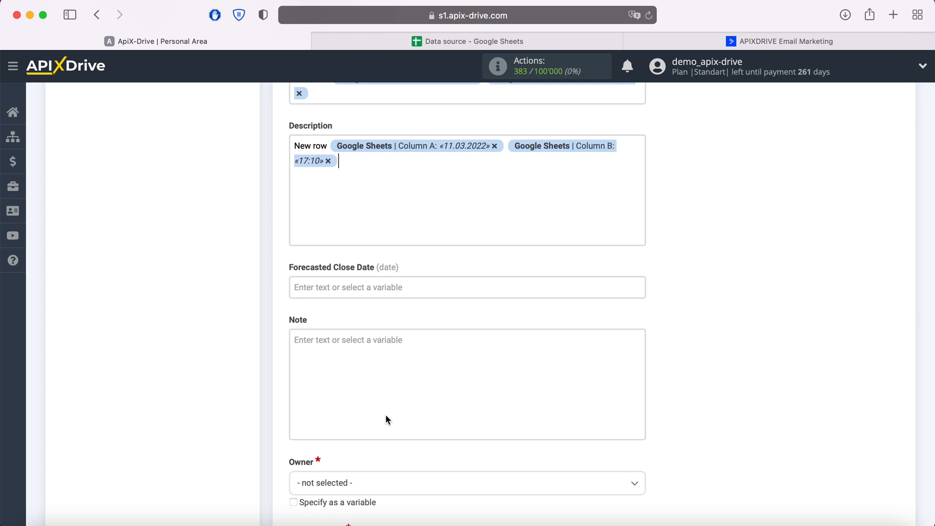
- Add description lines "Product" with the Google Sheets Column G variable and "Price" with the Column I variable
text(Product)
click(360, 171)
scroll(582, 369, down, 5)
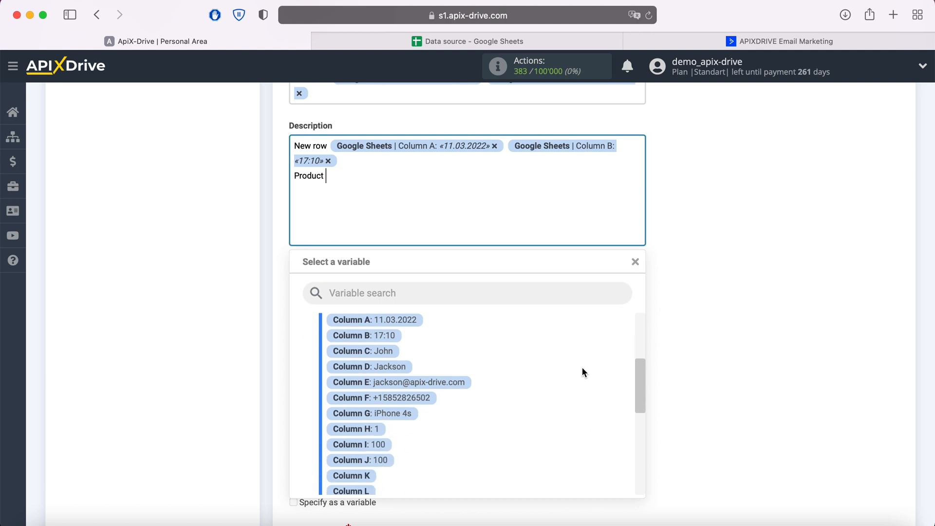
click(388, 415)
key(Return)
text(Price)
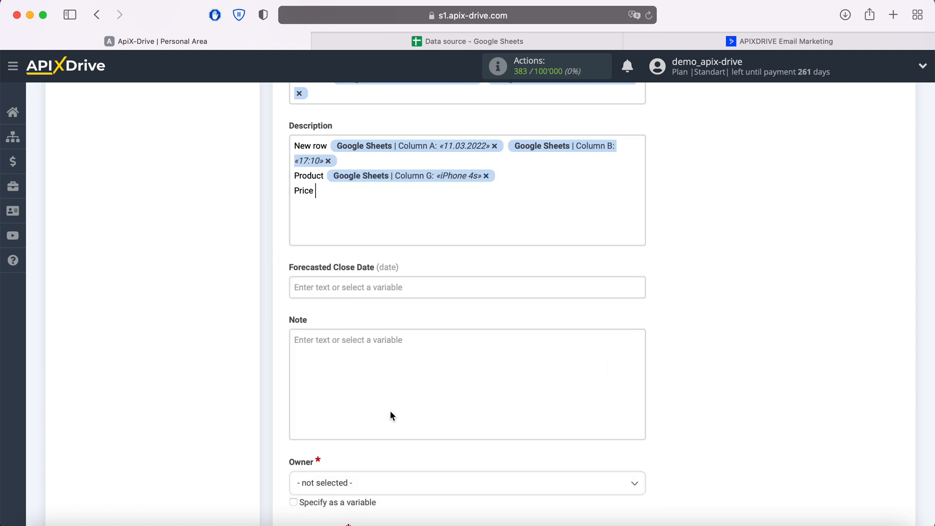
click(350, 200)
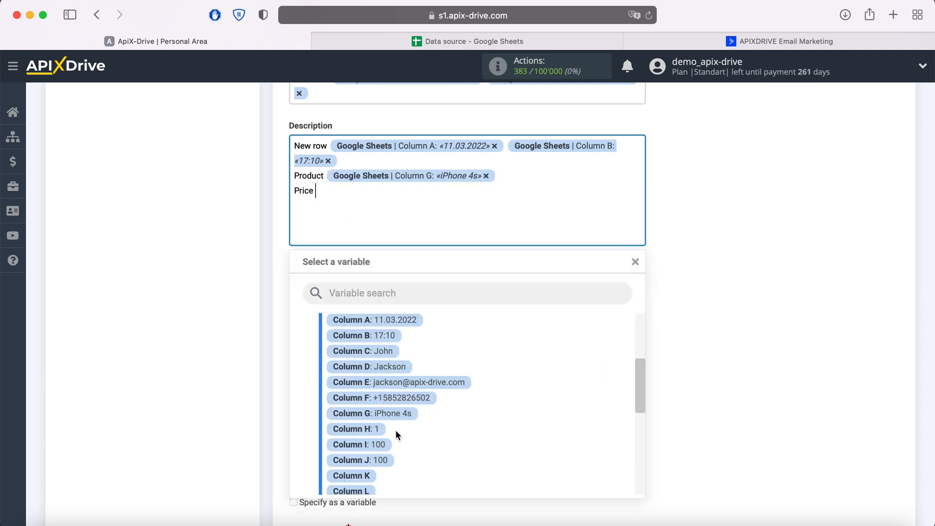
click(378, 443)
scroll(424, 409, down, 5)
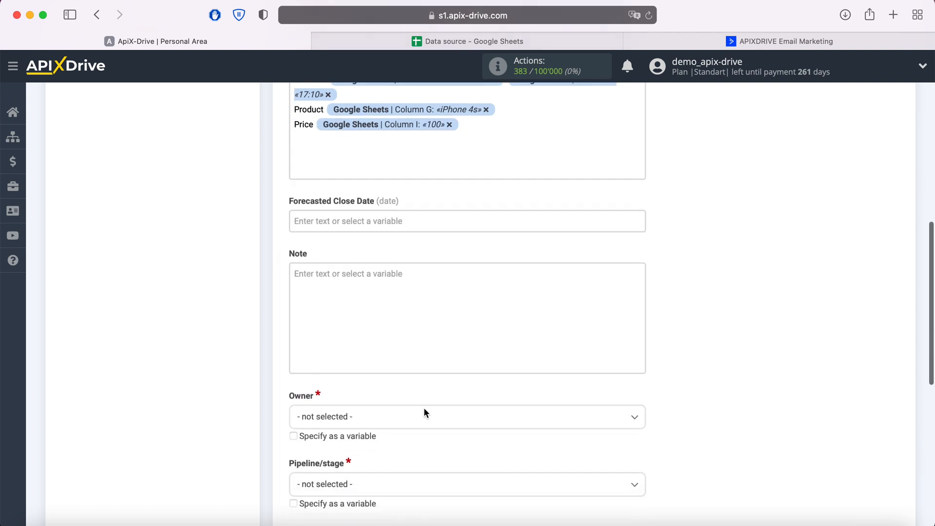
- Set the deal's owner to admin(apixdrive ) and its pipeline/stage to "ApiX-Drive: To Contact"
click(379, 364)
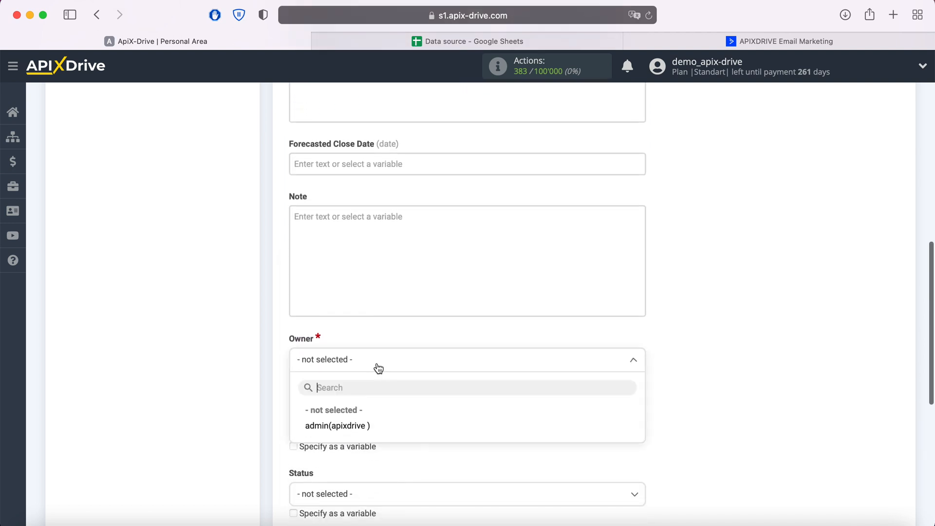
click(356, 426)
scroll(352, 427, down, 5)
click(341, 252)
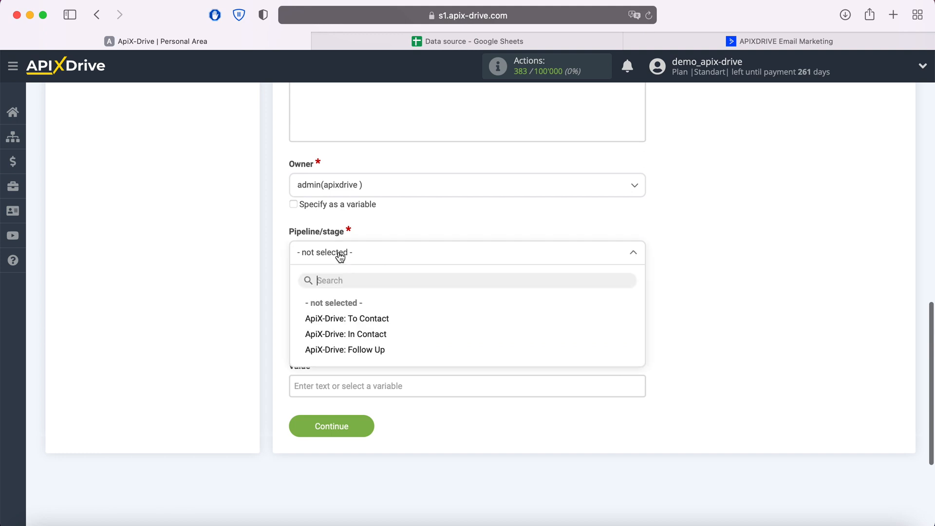
click(357, 318)
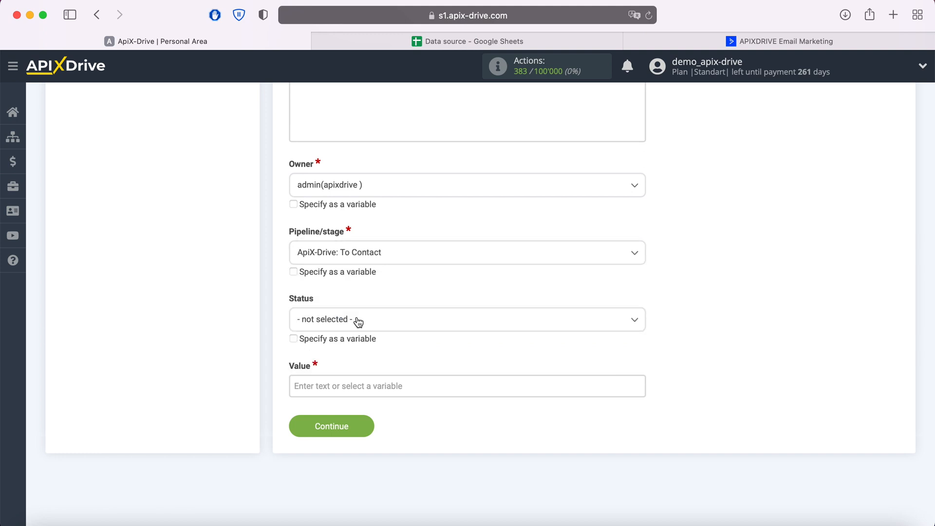
- Set the deal's status to Open and map its value to the Google Sheets Column I variable
click(357, 320)
click(323, 385)
click(319, 386)
scroll(450, 351, down, 4)
scroll(507, 328, down, 5)
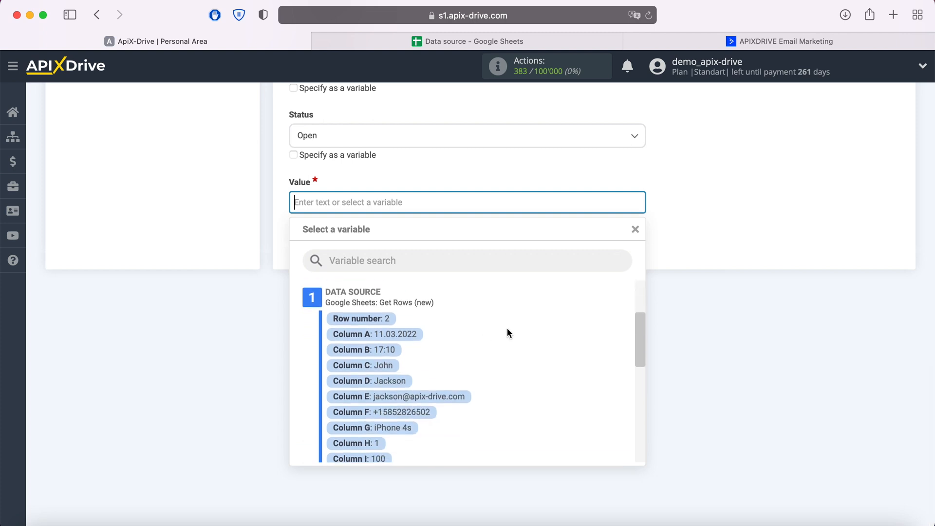
click(376, 433)
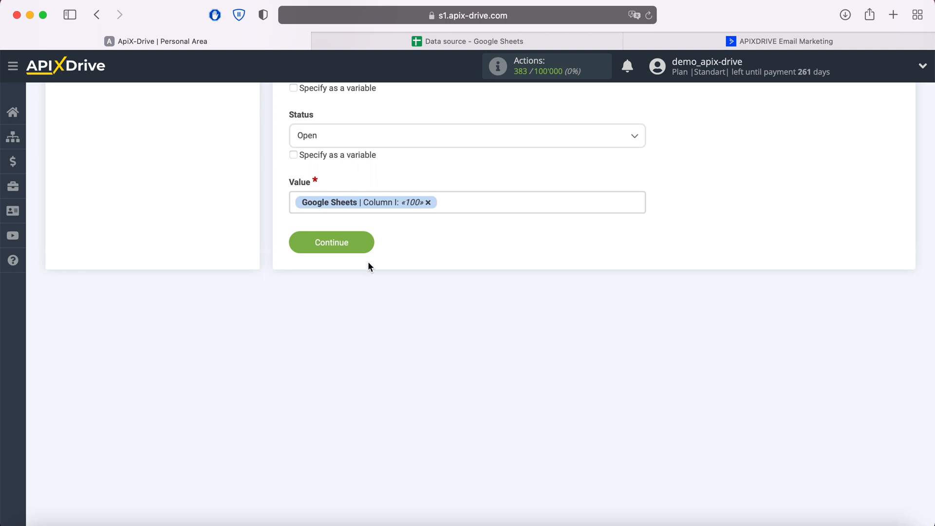
- Accept the Create Deal settings and send the test data to ActiveCampaign
click(368, 243)
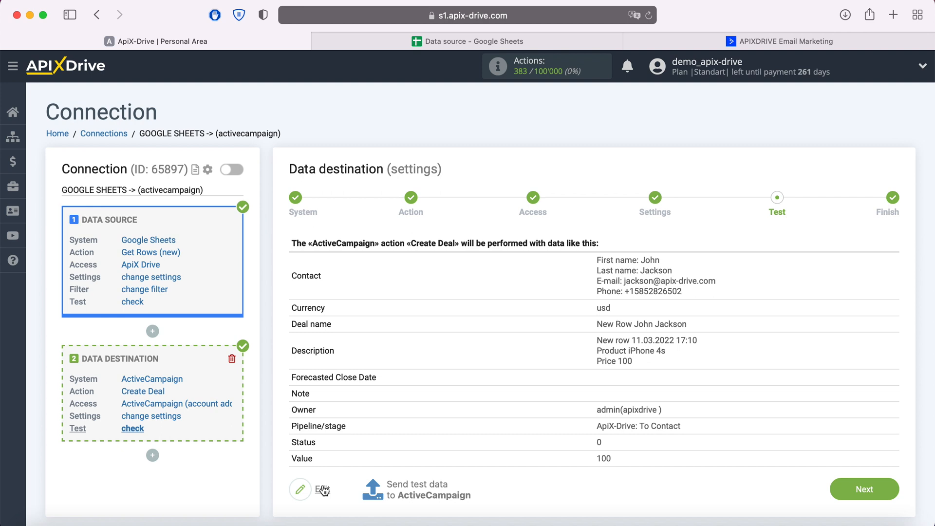
click(418, 489)
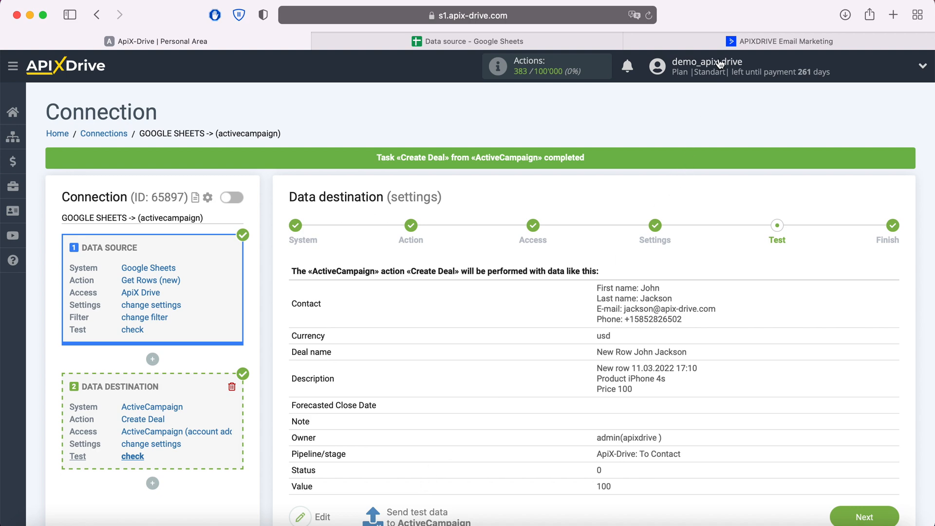
- Switch to ActiveCampaign and open the newly created test deal to check its fields
click(721, 41)
click(92, 263)
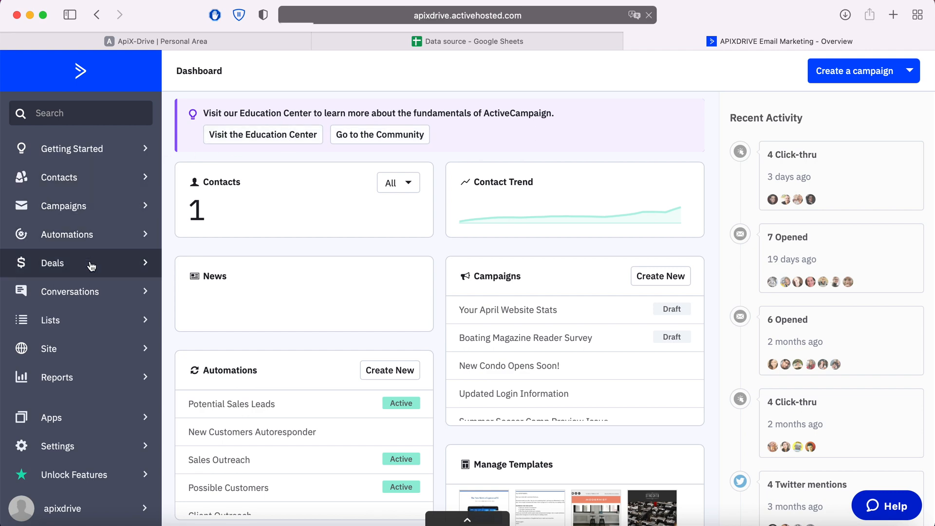
click(179, 228)
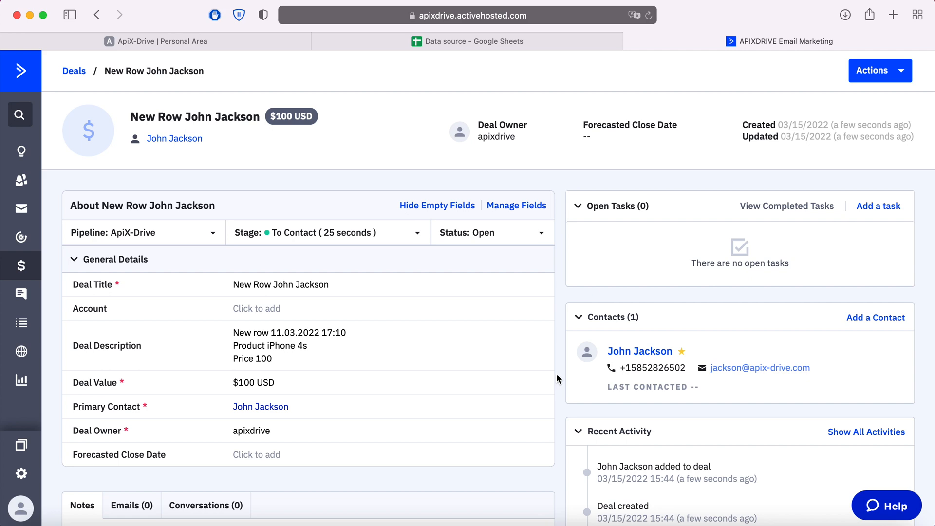
- Return to ApiX-Drive, finish the data destination setup and enable auto-update for the connection
click(226, 38)
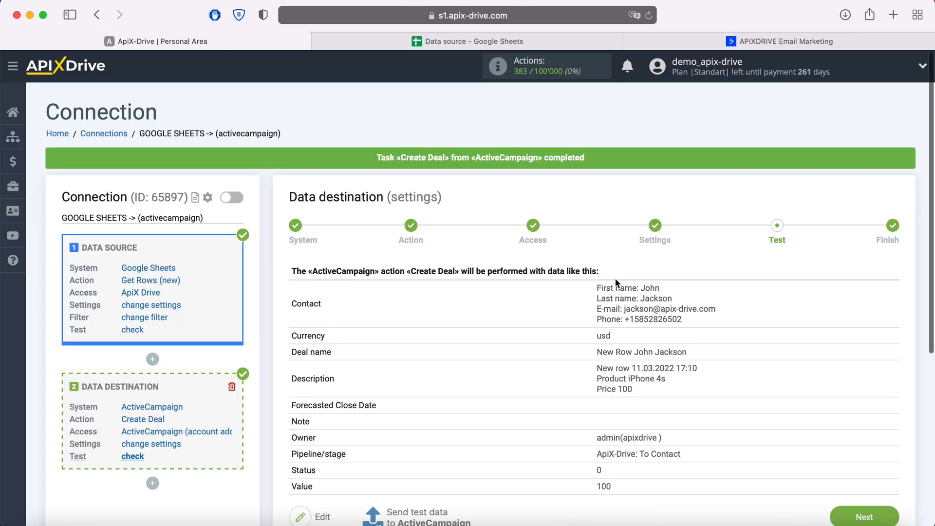
scroll(903, 380, down, 2)
click(894, 462)
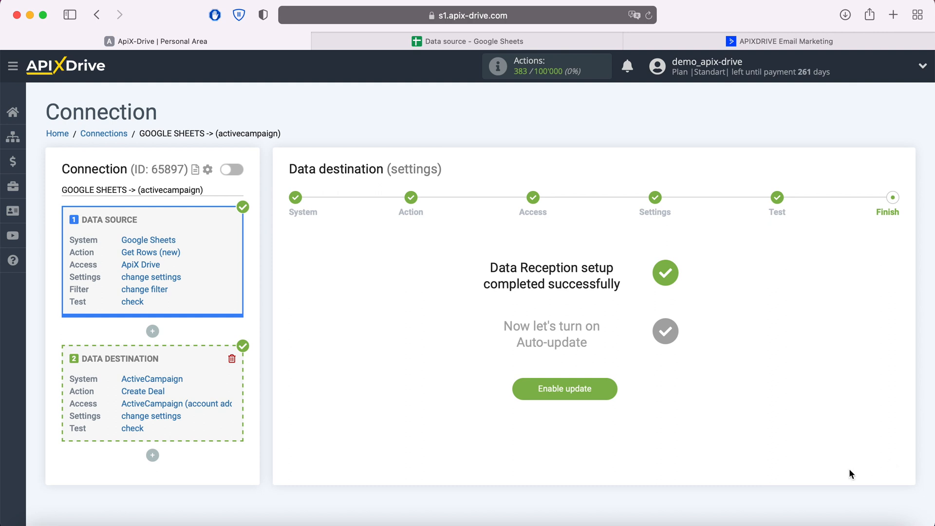
click(610, 385)
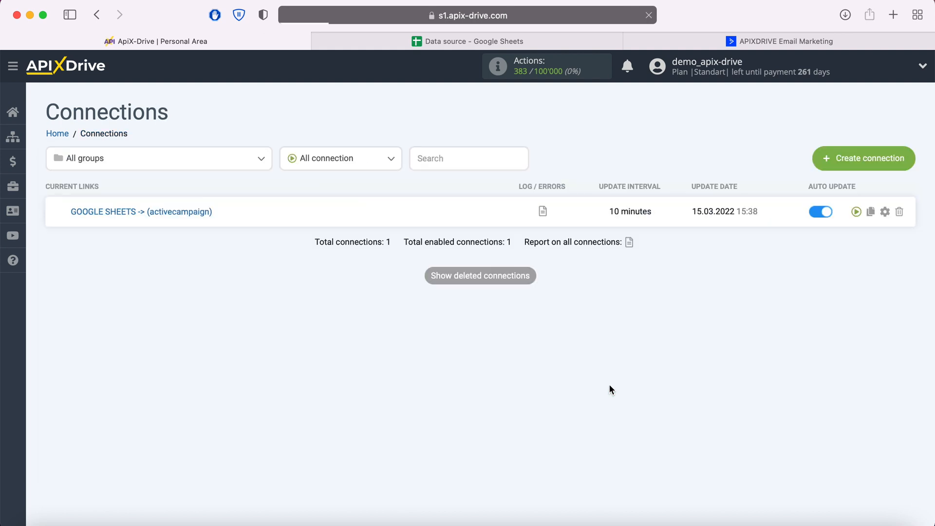
- Set the update interval of the GOOGLE SHEETS -> (activecampaign) connection to 5 minutes and save it
click(885, 211)
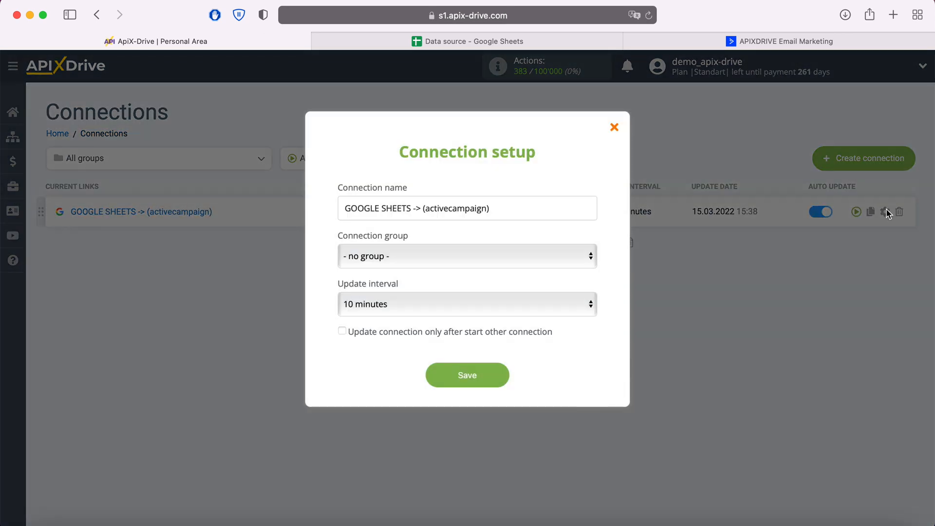
click(583, 301)
click(497, 290)
click(503, 378)
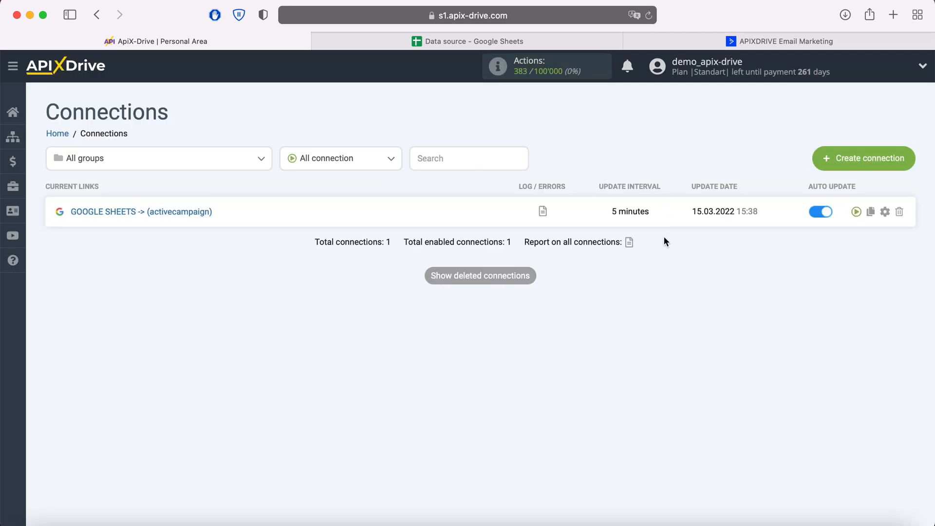